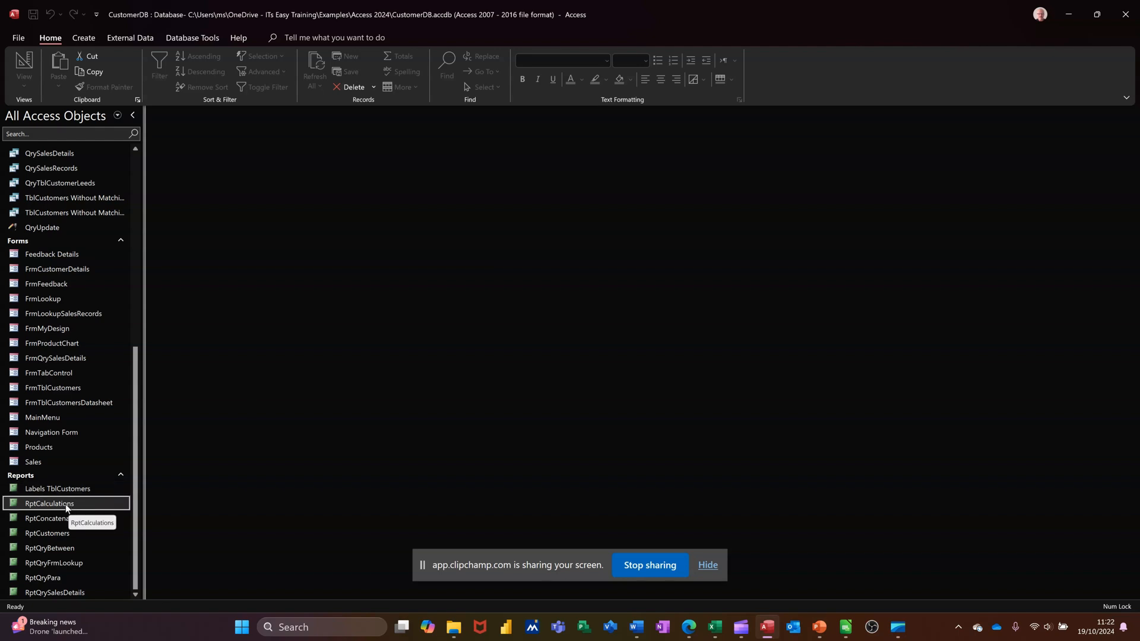
- Open the RptCalculations report and switch it to Design View
double_click(41, 506)
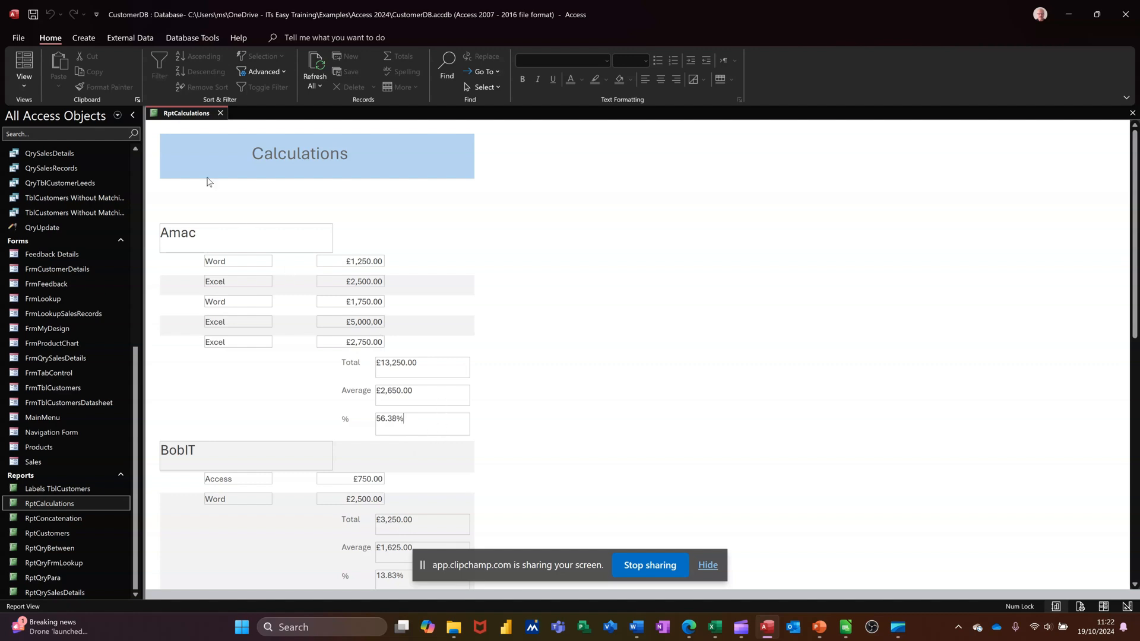
left_click(27, 84)
left_click(59, 187)
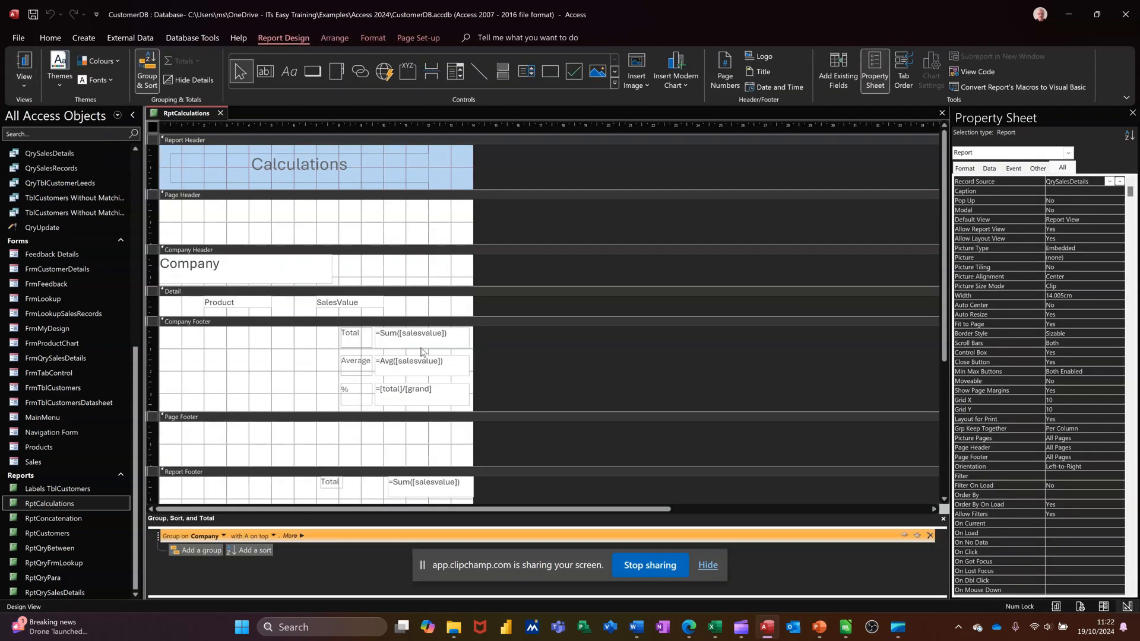
- Add a conditional formatting rule to the Company Footer's % text box that fills values greater than or equal to .5 with light green
left_click(425, 396)
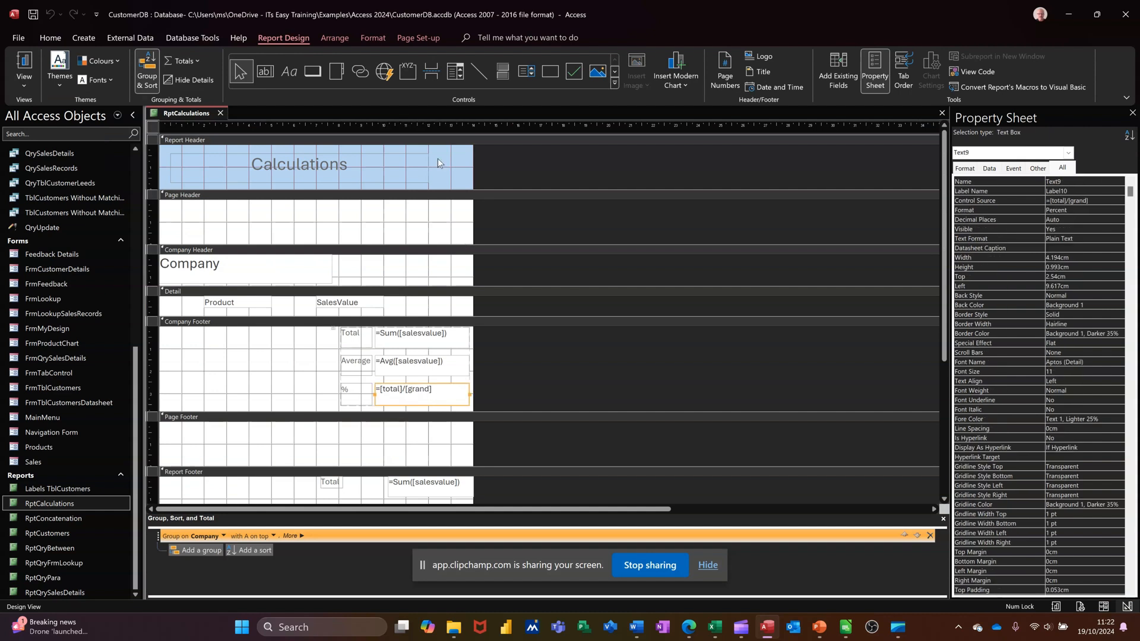
left_click(369, 38)
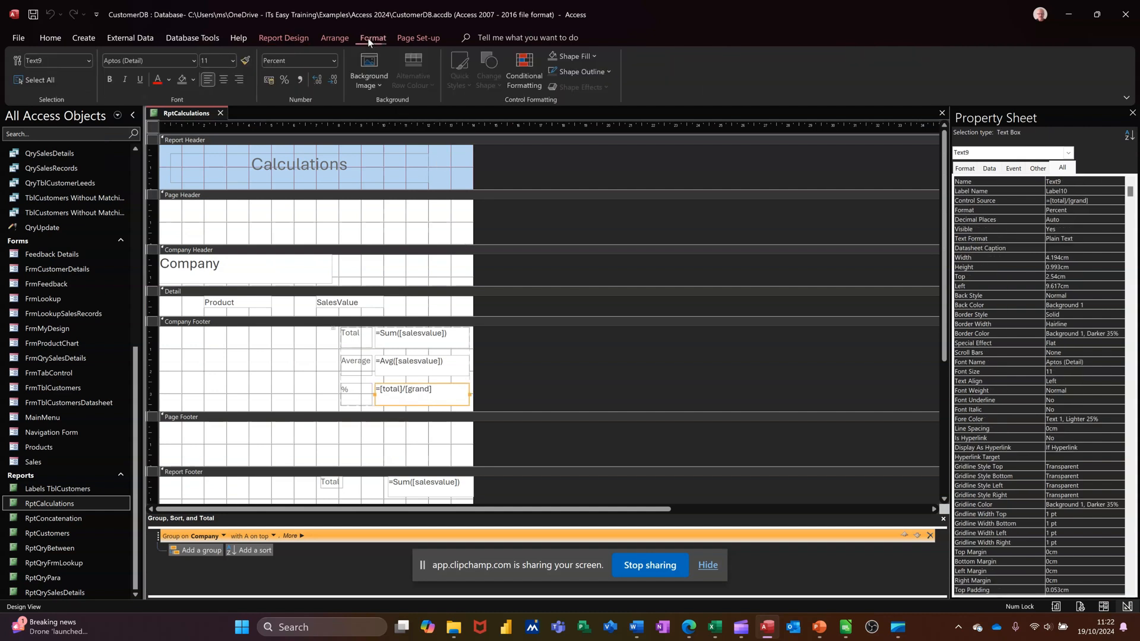
left_click(525, 70)
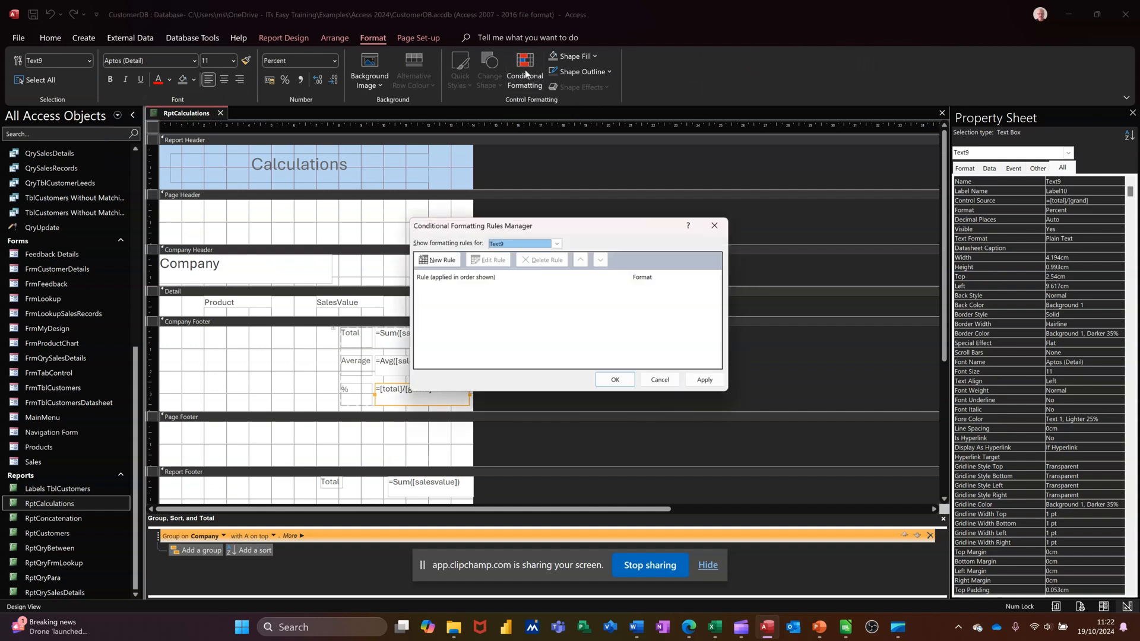
left_click(433, 260)
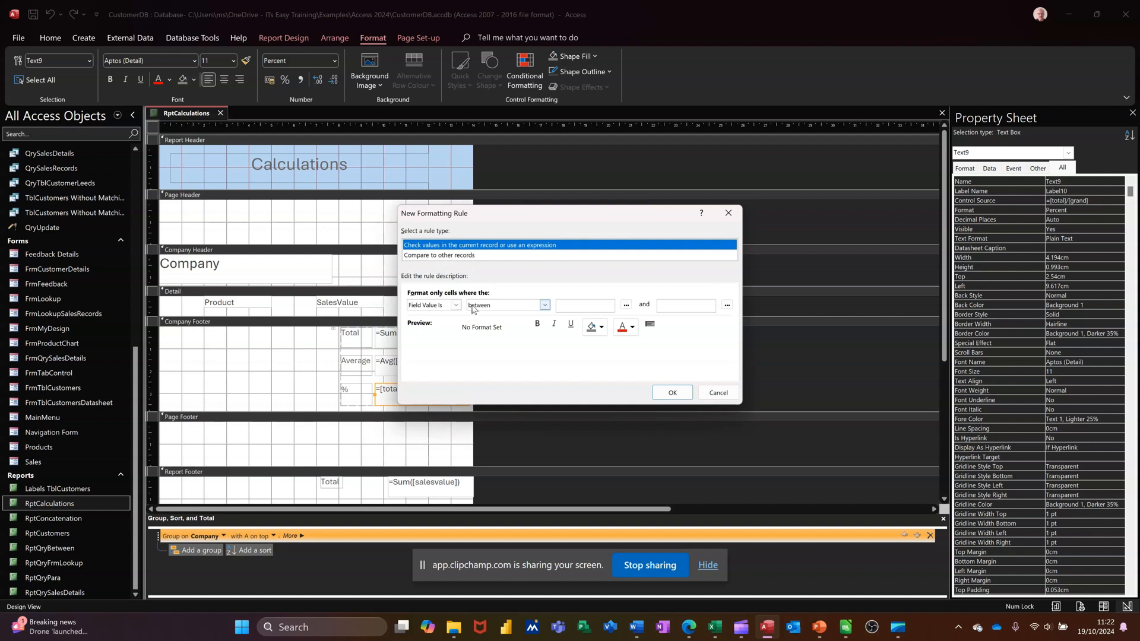
left_click(540, 307)
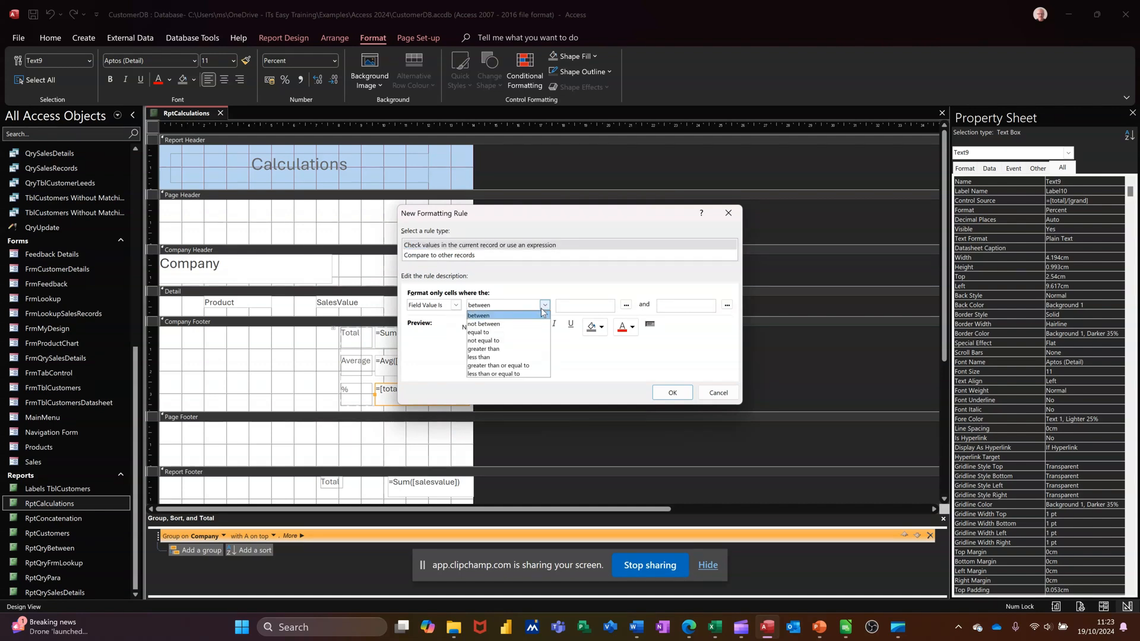
left_click(497, 365)
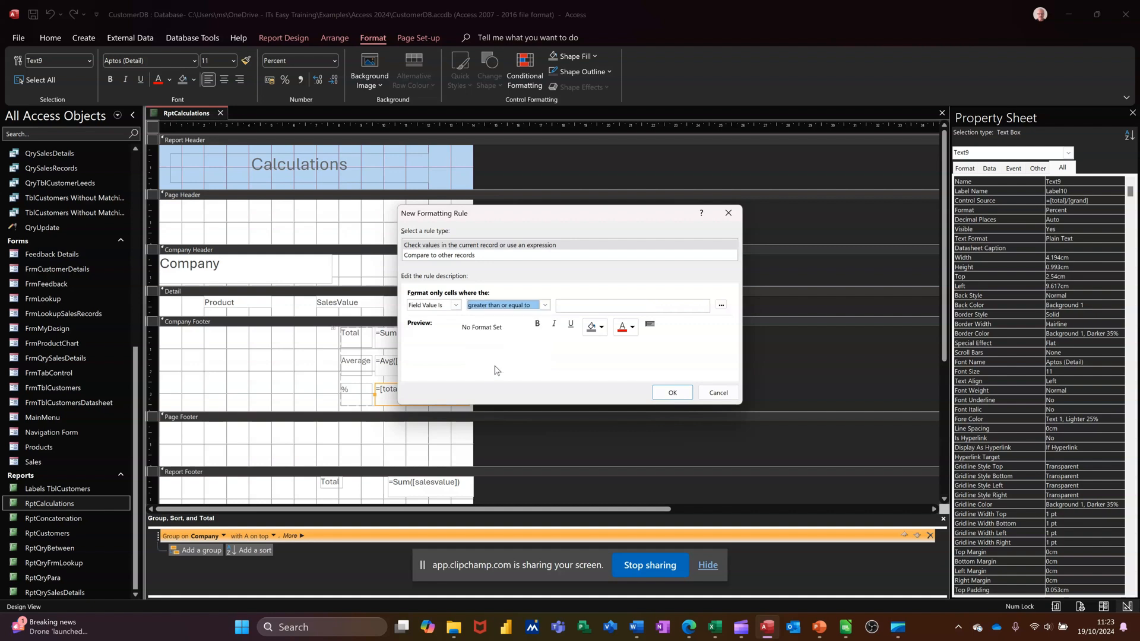
left_click(588, 307)
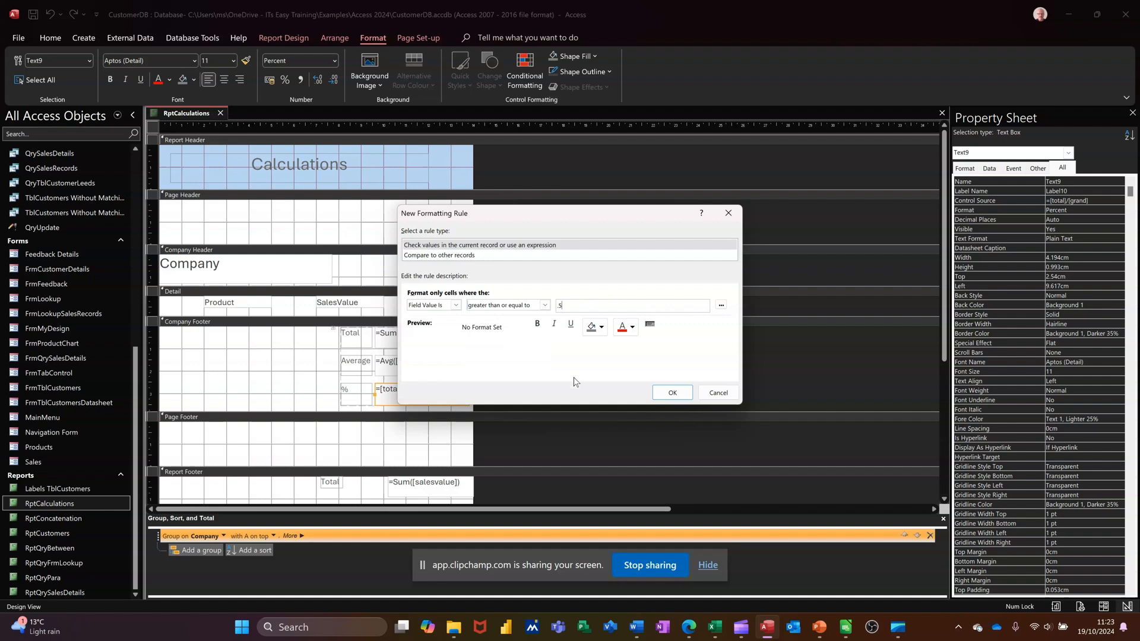
left_click(603, 327)
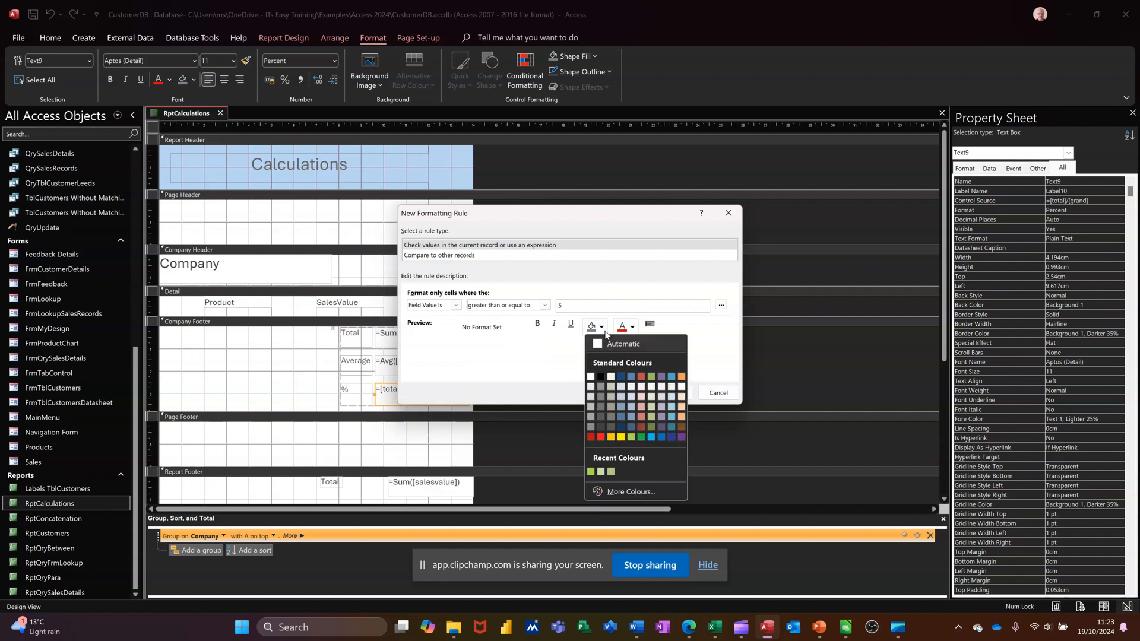
left_click(632, 437)
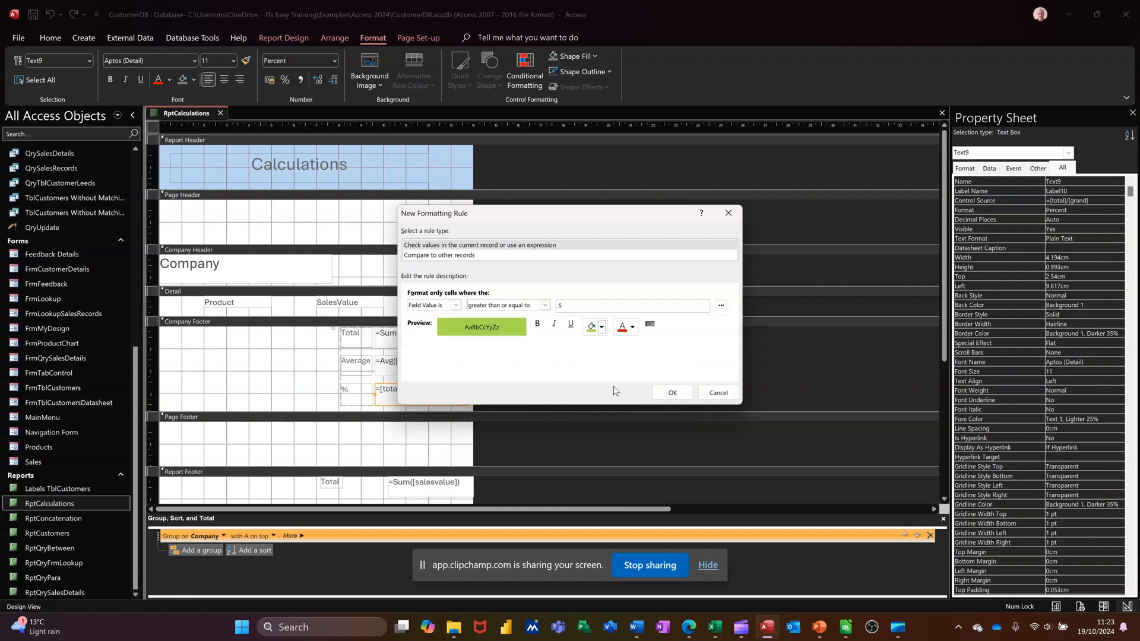
left_click(663, 394)
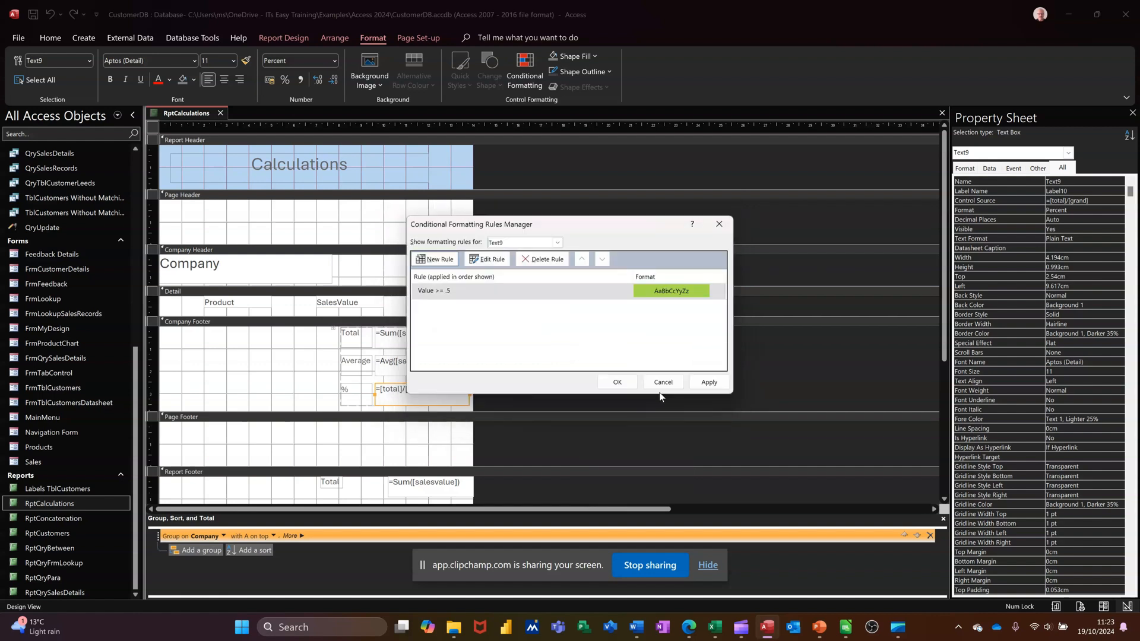
left_click(617, 382)
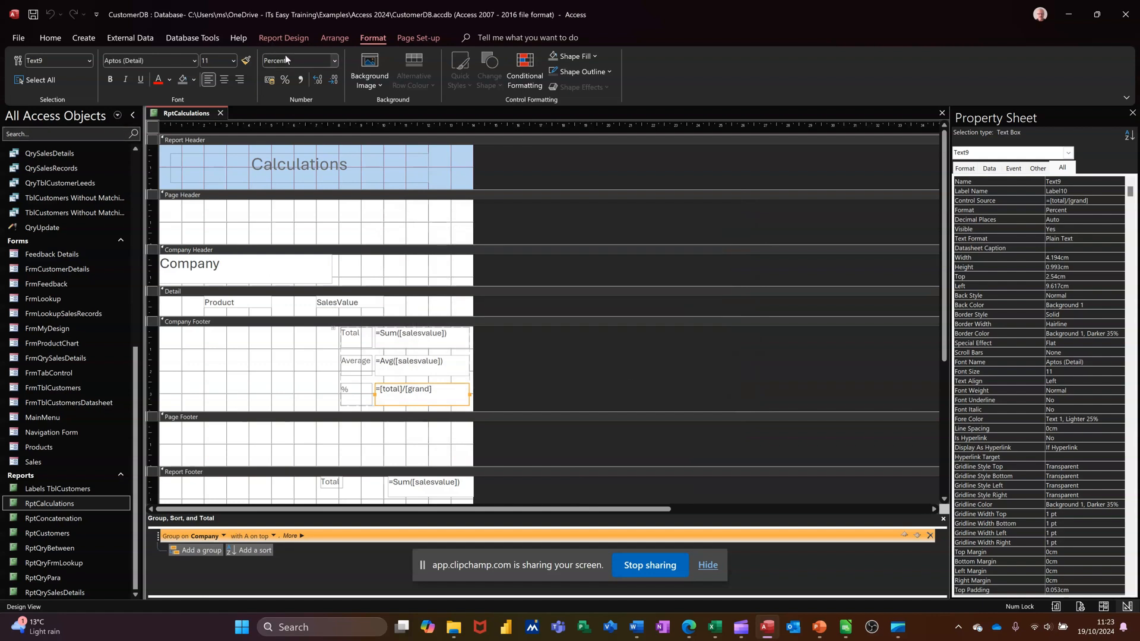
- Display the report in Report View and check the % boxes' formatting for the first companies
left_click(282, 38)
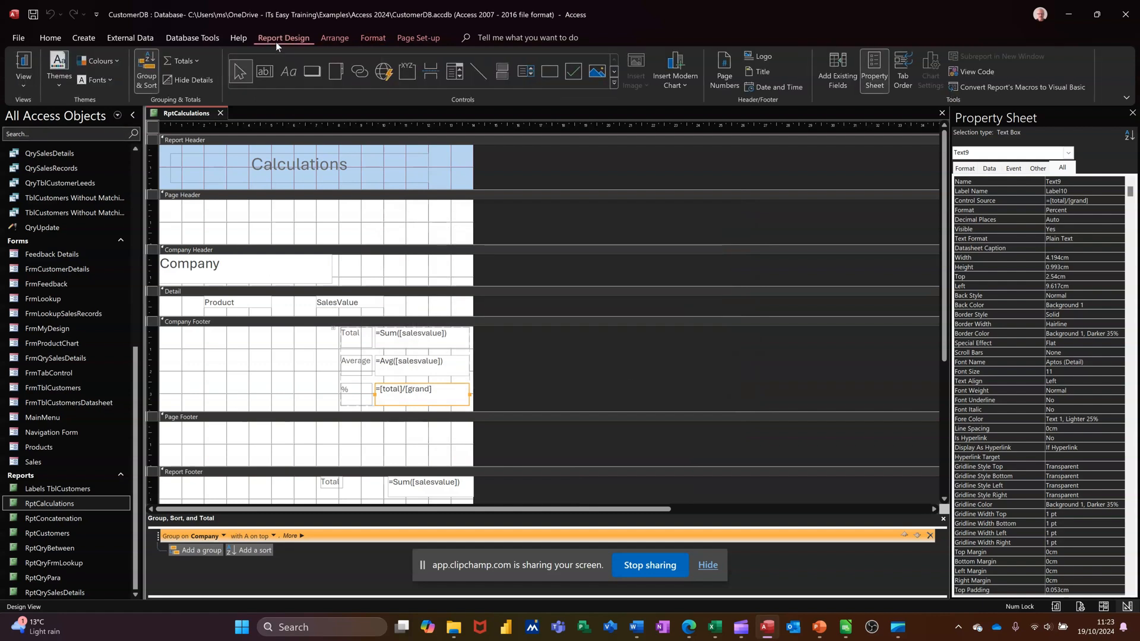
left_click(22, 60)
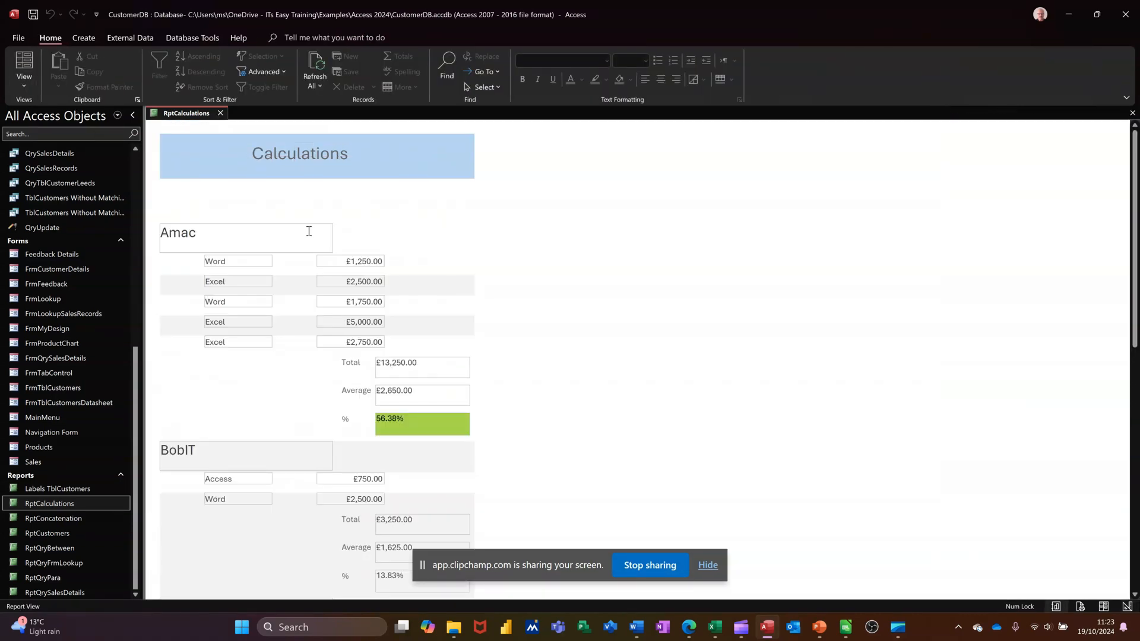
scroll(386, 451, "down", 3)
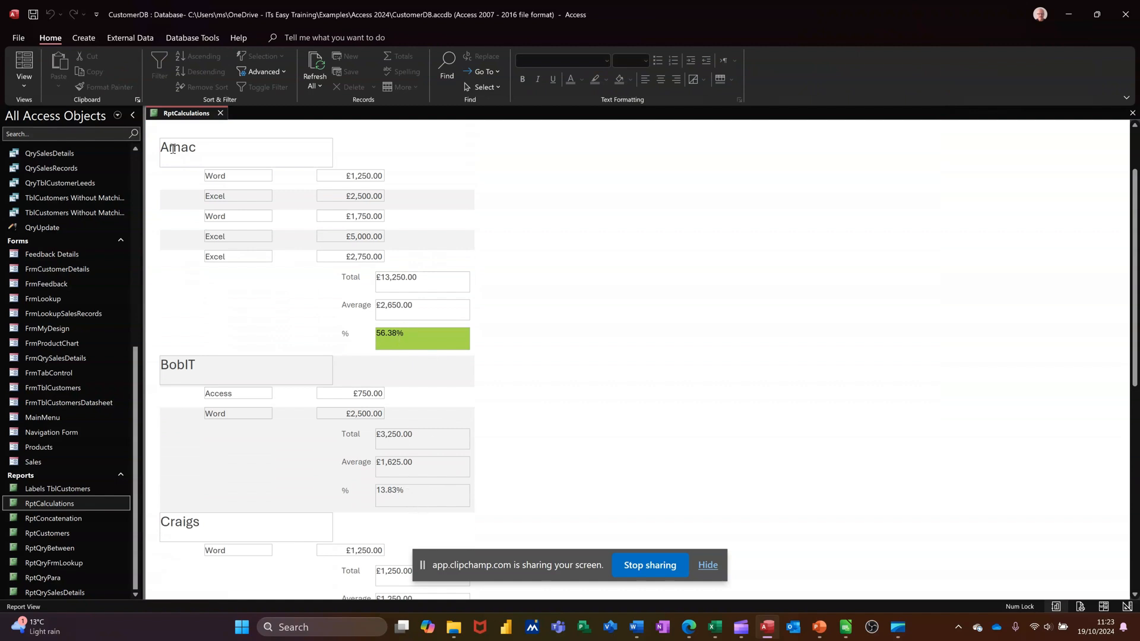
- In Design View, add a second conditional formatting rule to the % text box that fills values less than .5 with red
left_click(32, 90)
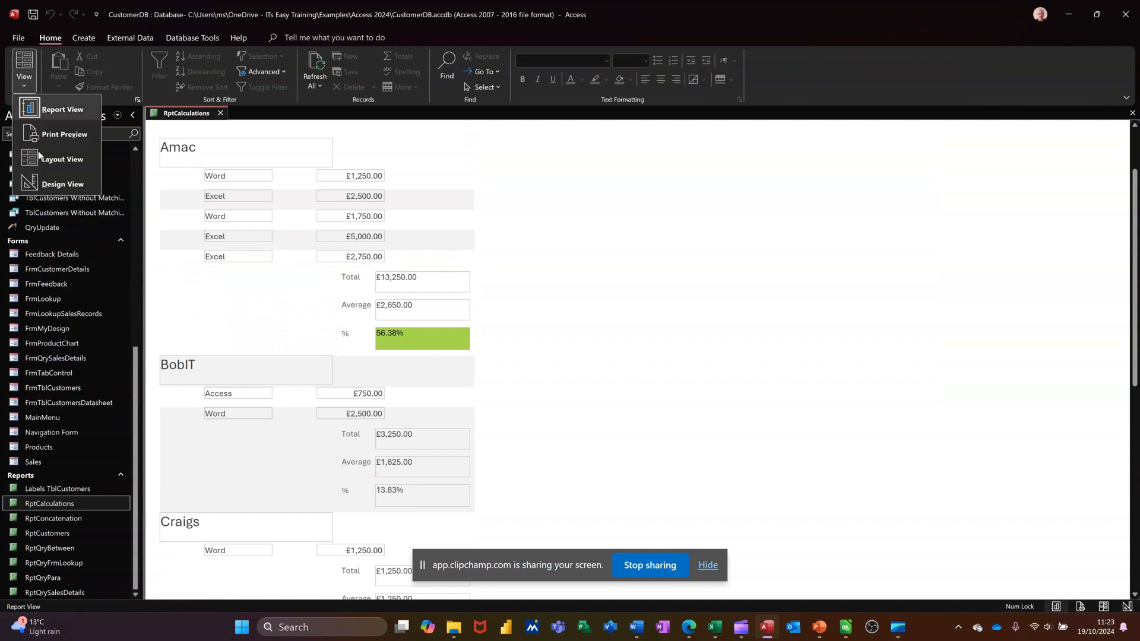
left_click(45, 185)
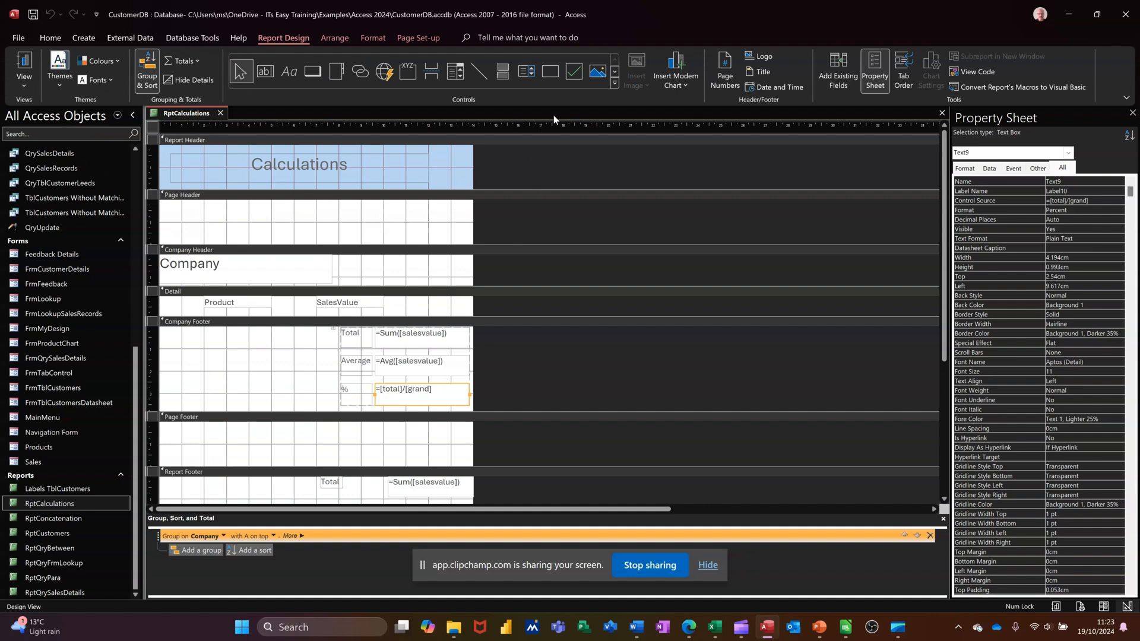
left_click(380, 39)
left_click(523, 75)
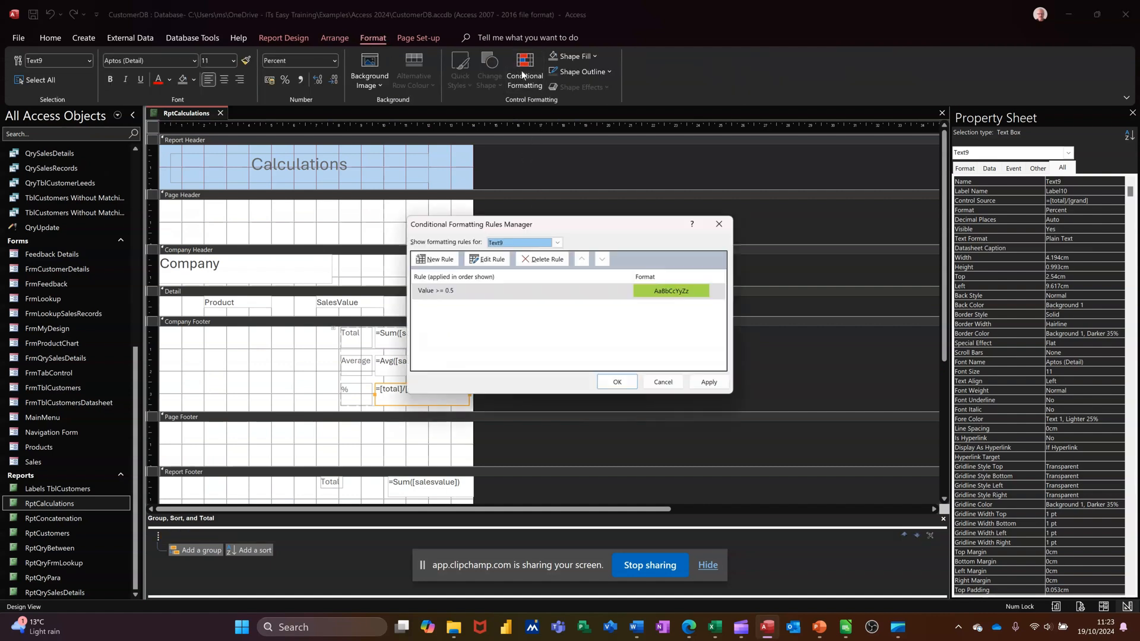
left_click(436, 265)
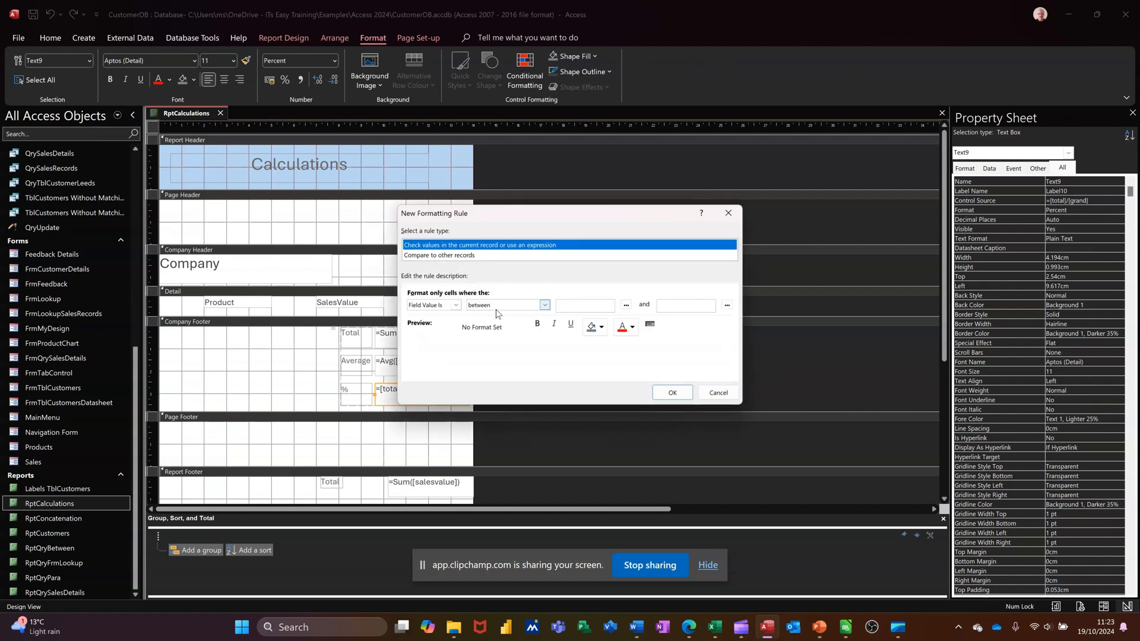
left_click(544, 305)
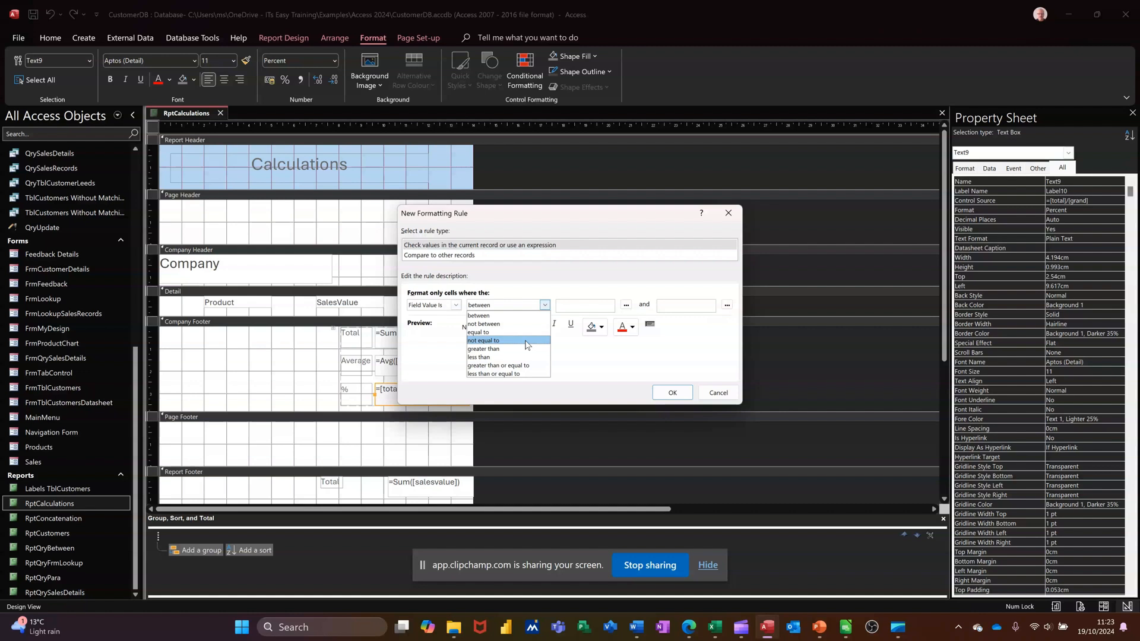
left_click(520, 358)
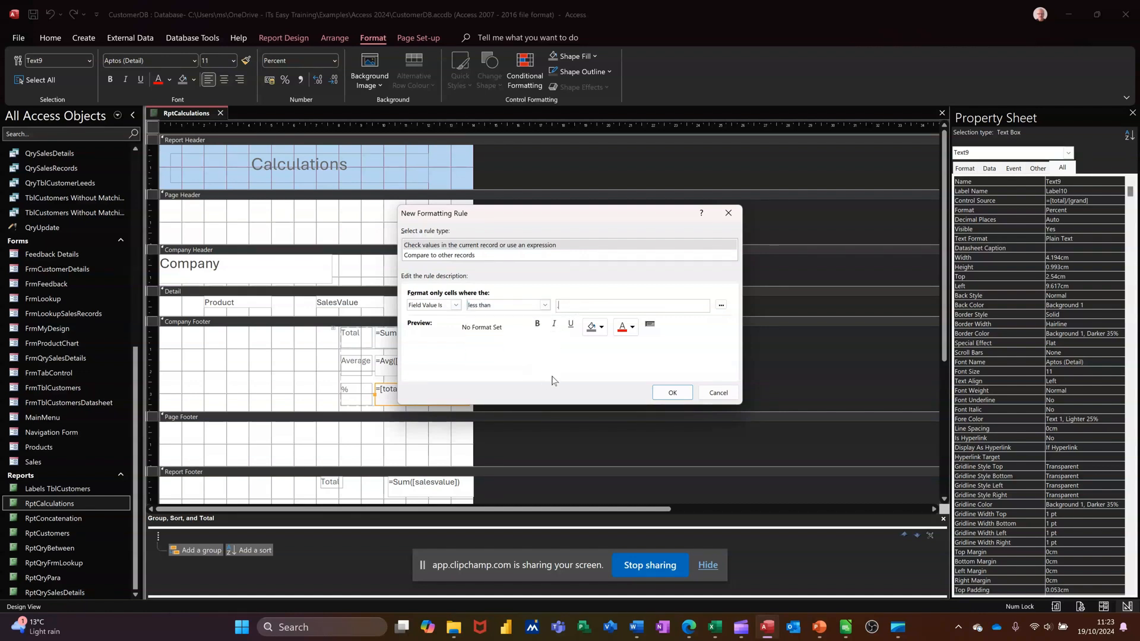
left_click(602, 329)
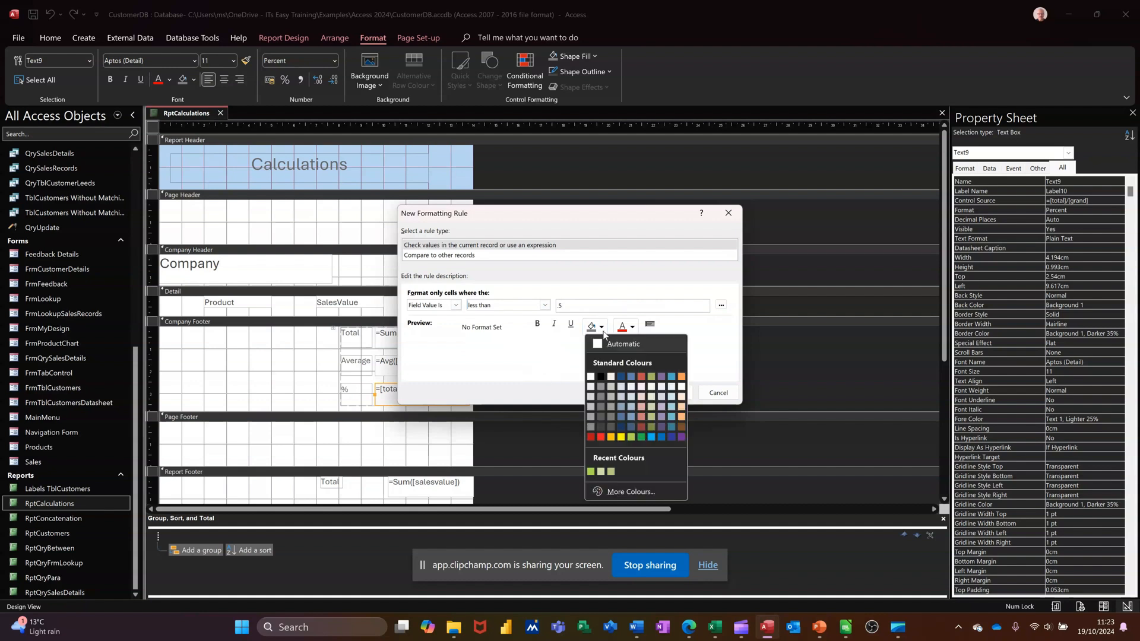
left_click(602, 437)
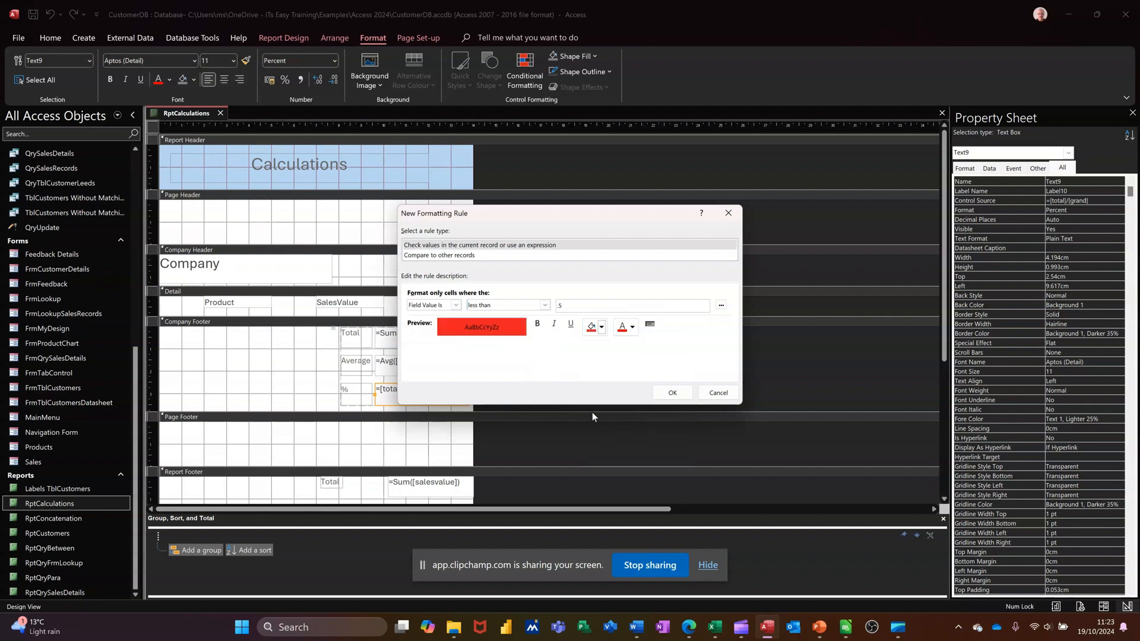
left_click(663, 394)
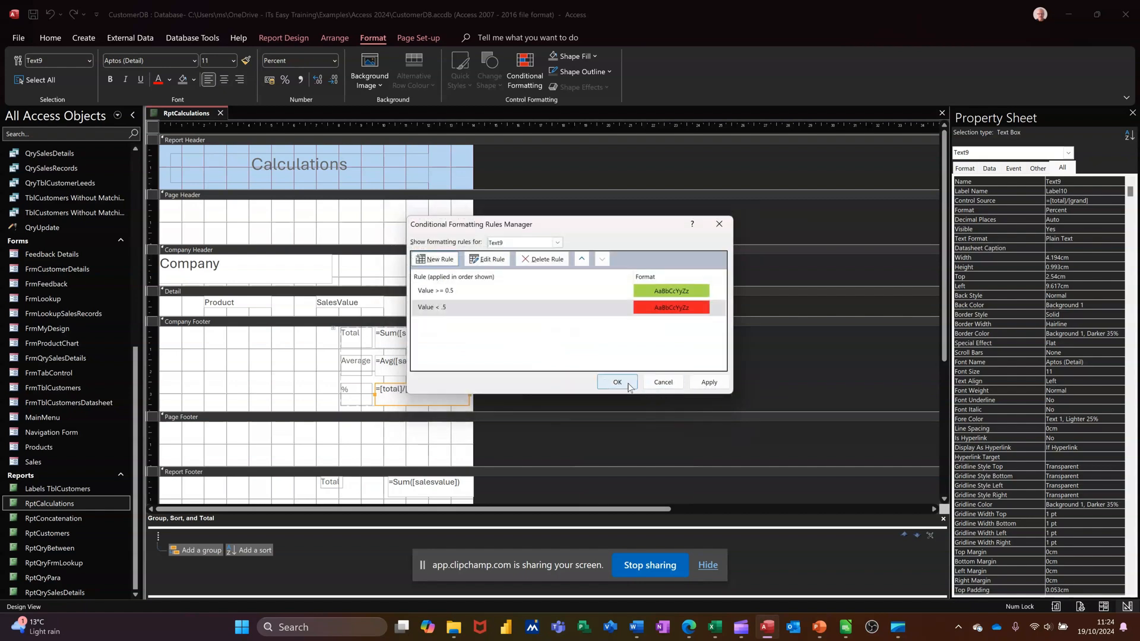
left_click(629, 386)
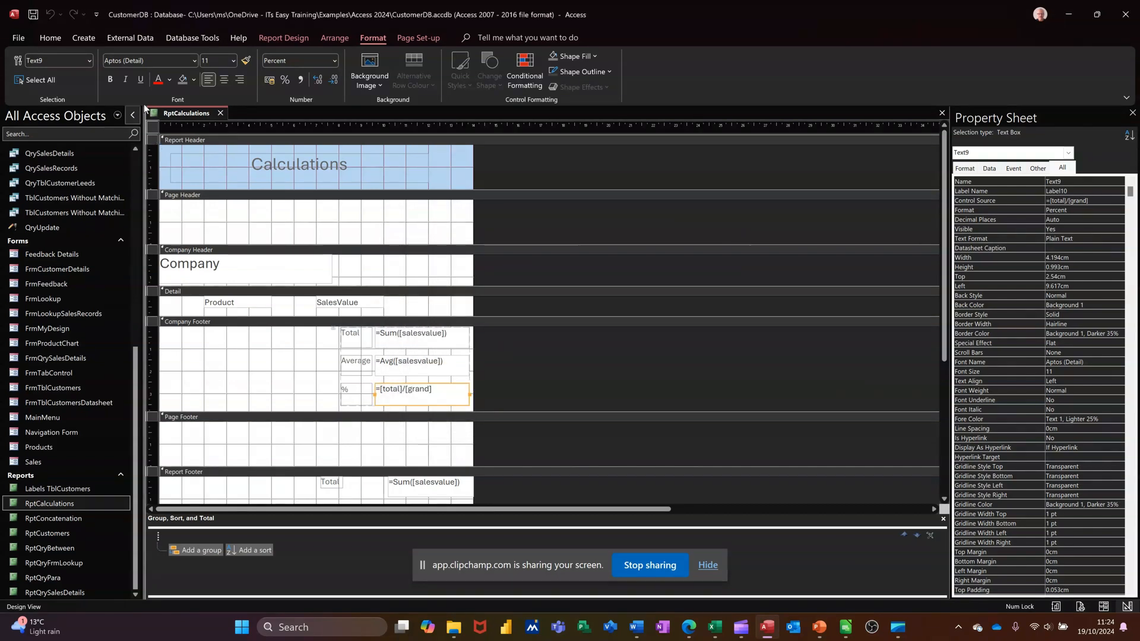
- Show the report in Report View and review how both rules format each company's percentage
left_click(266, 40)
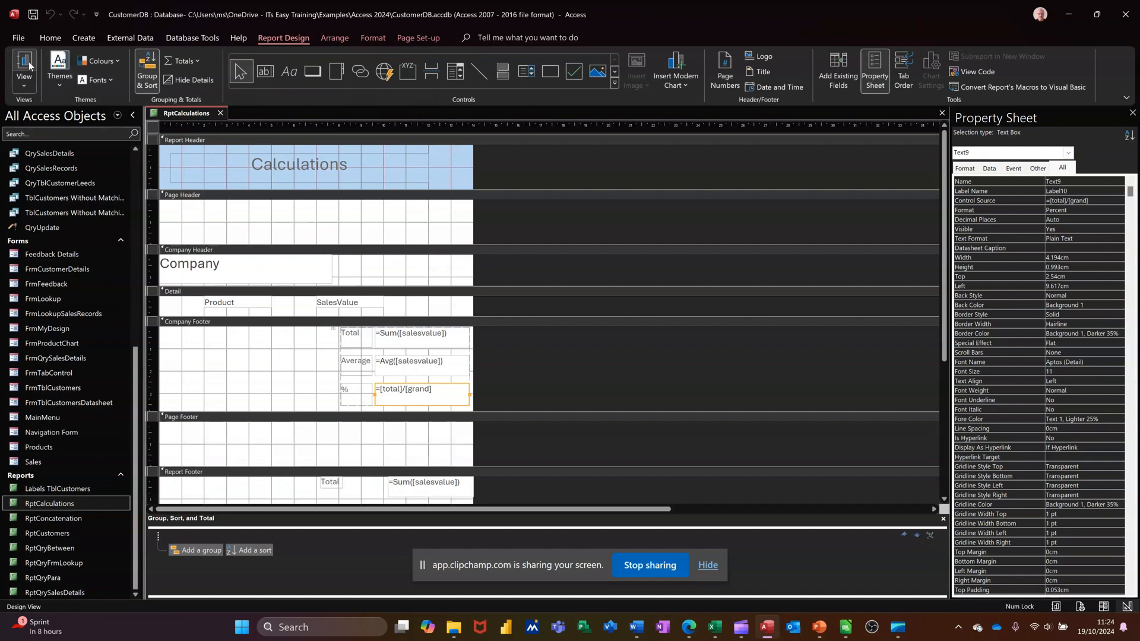
left_click(24, 65)
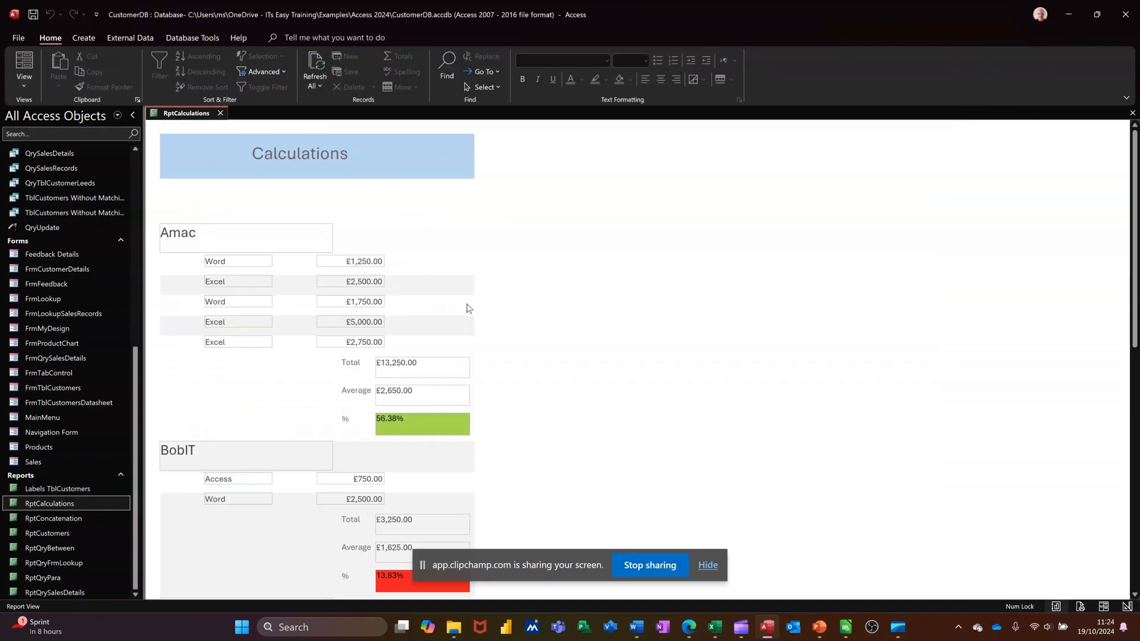
scroll(427, 356, "down", 3)
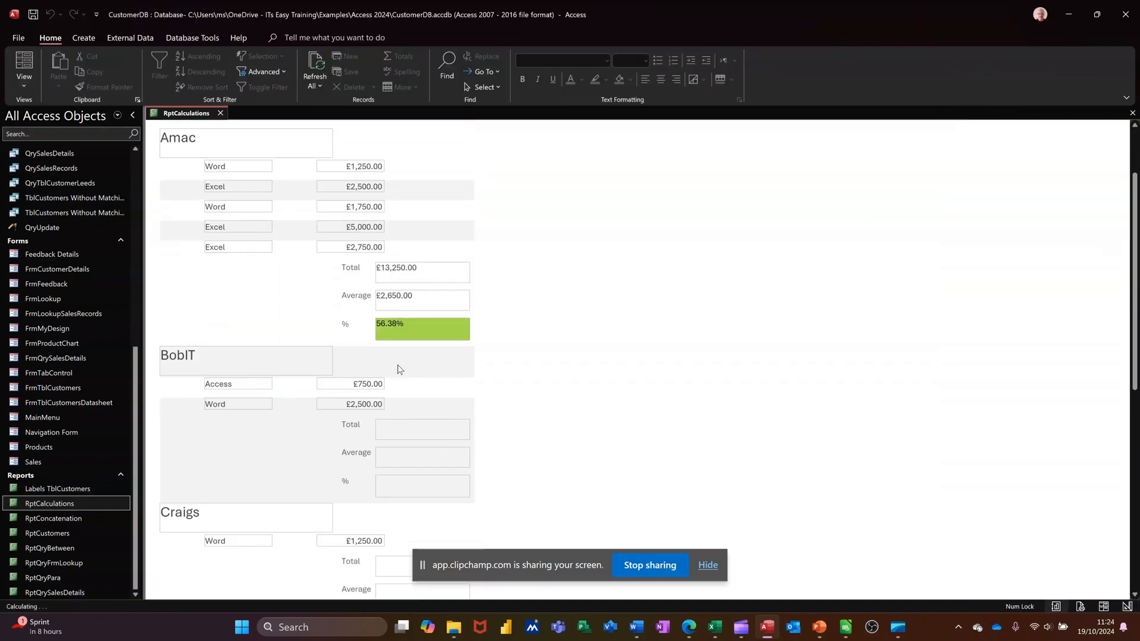
scroll(409, 392, "down", 5)
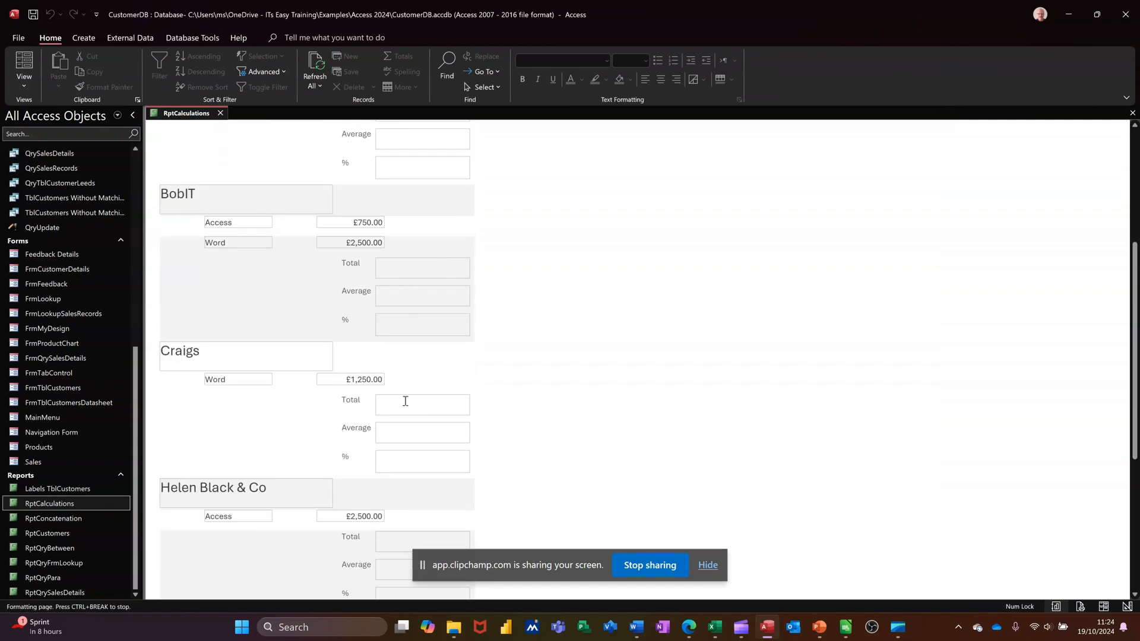
scroll(406, 383, "up", 2)
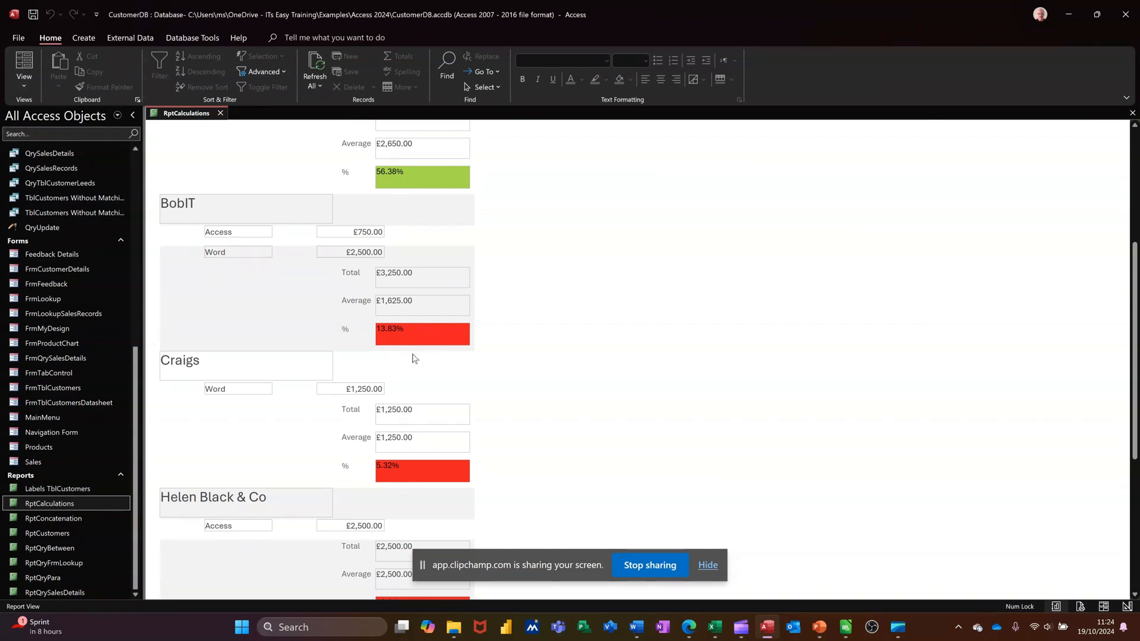
scroll(469, 368, "up", 3)
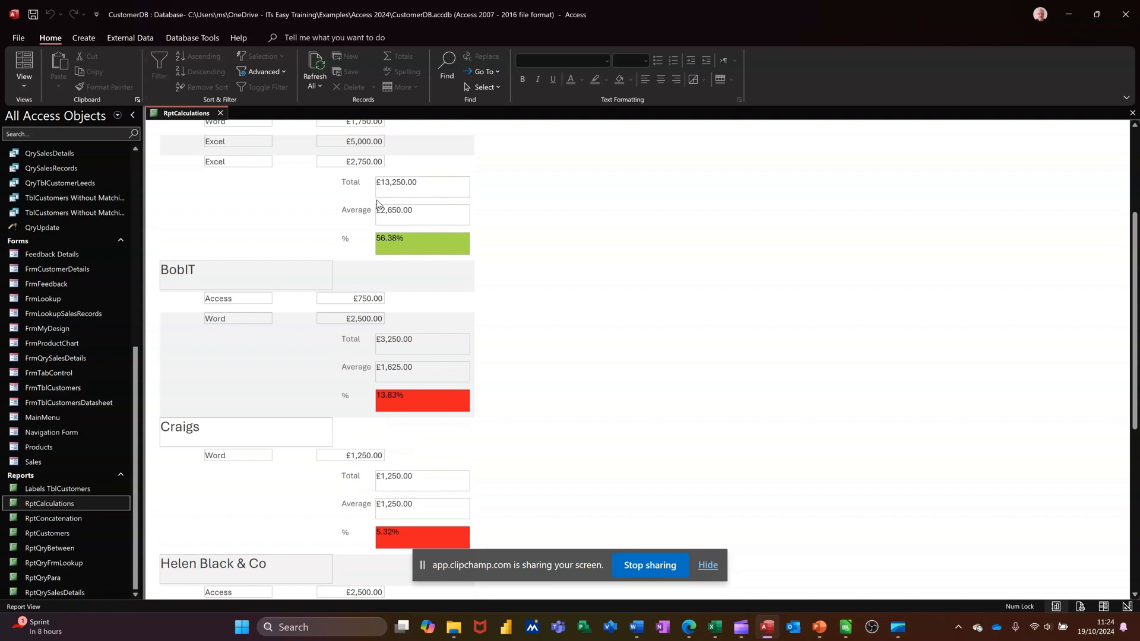
scroll(359, 208, "up", 1)
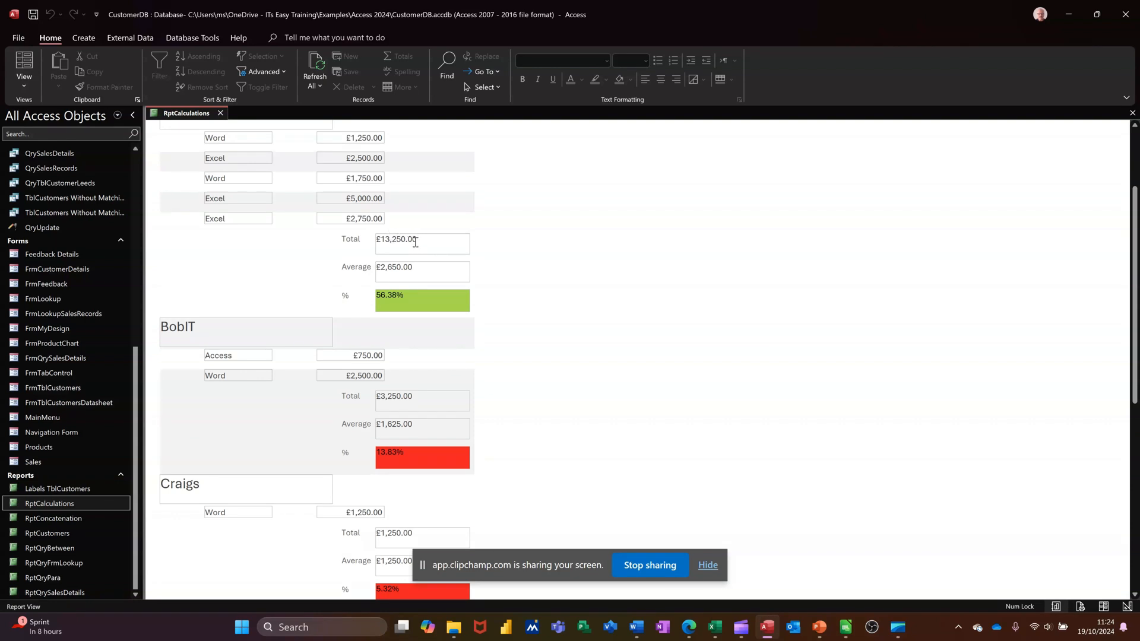
- In Design View, add a conditional formatting rule to the Company Footer's Total text box that fills values greater than 10000 with light green
left_click(23, 82)
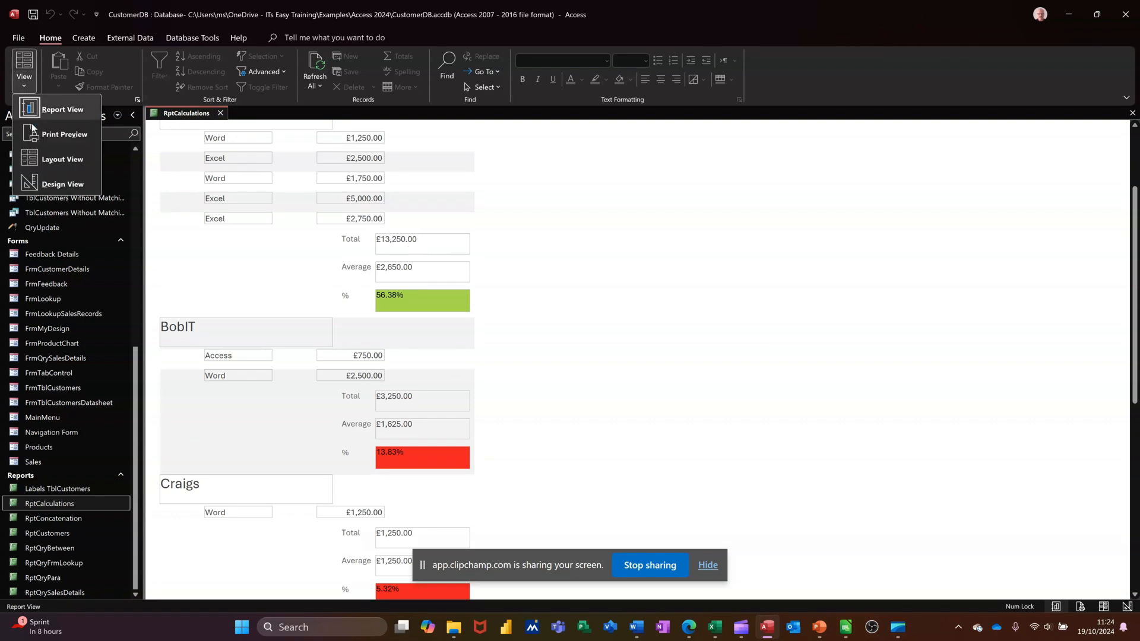
left_click(53, 180)
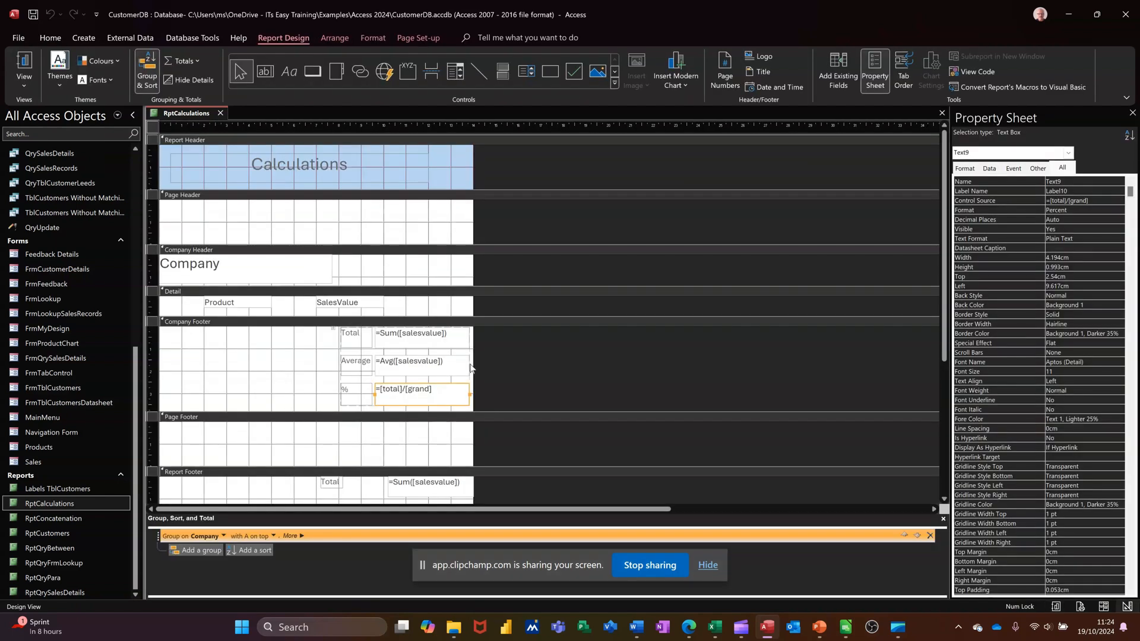
left_click(432, 346)
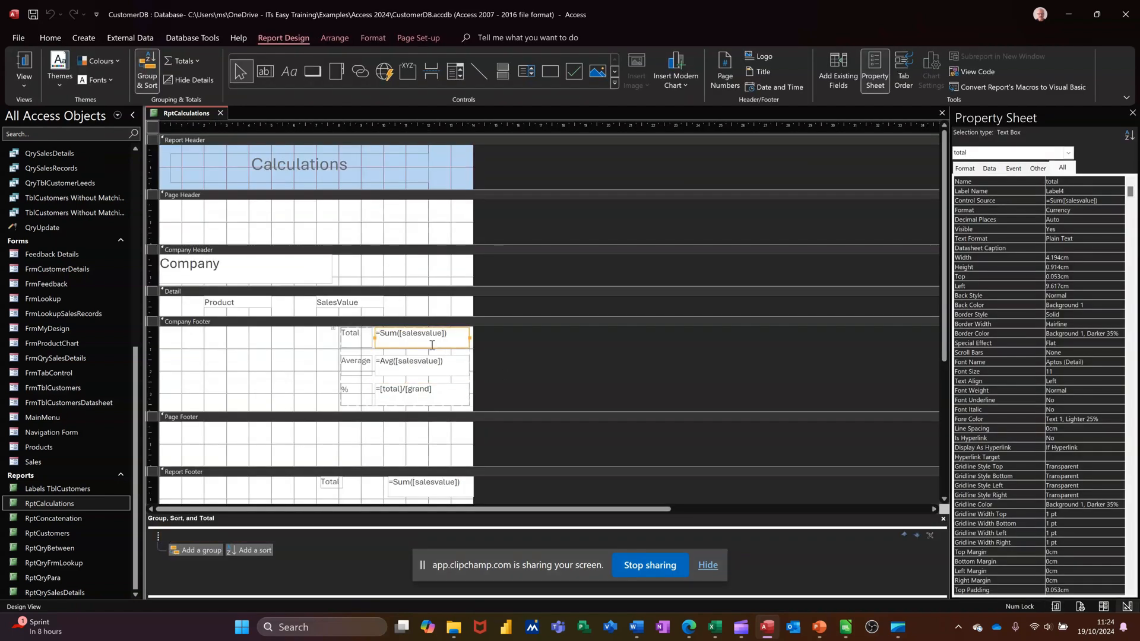
left_click(373, 39)
left_click(515, 76)
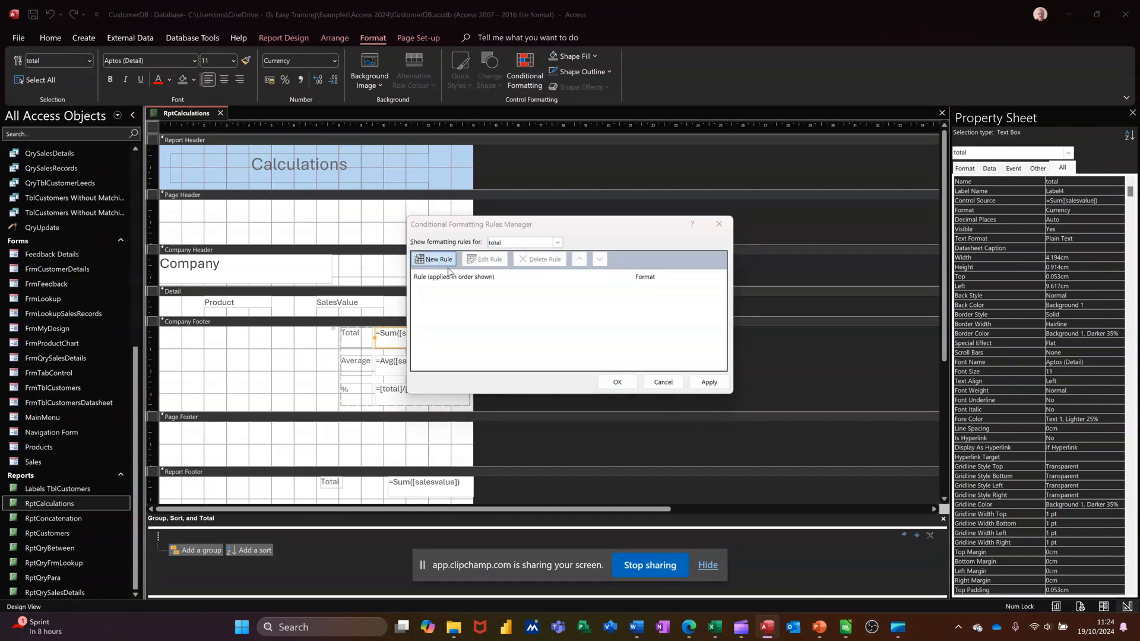
left_click(435, 259)
left_click(544, 305)
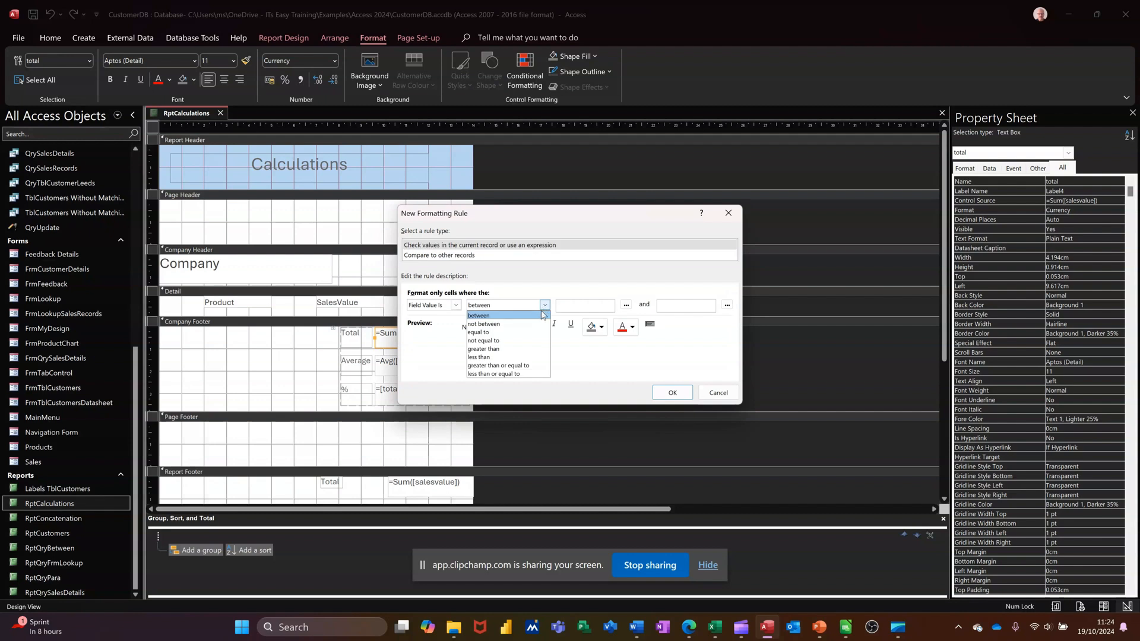
left_click(516, 350)
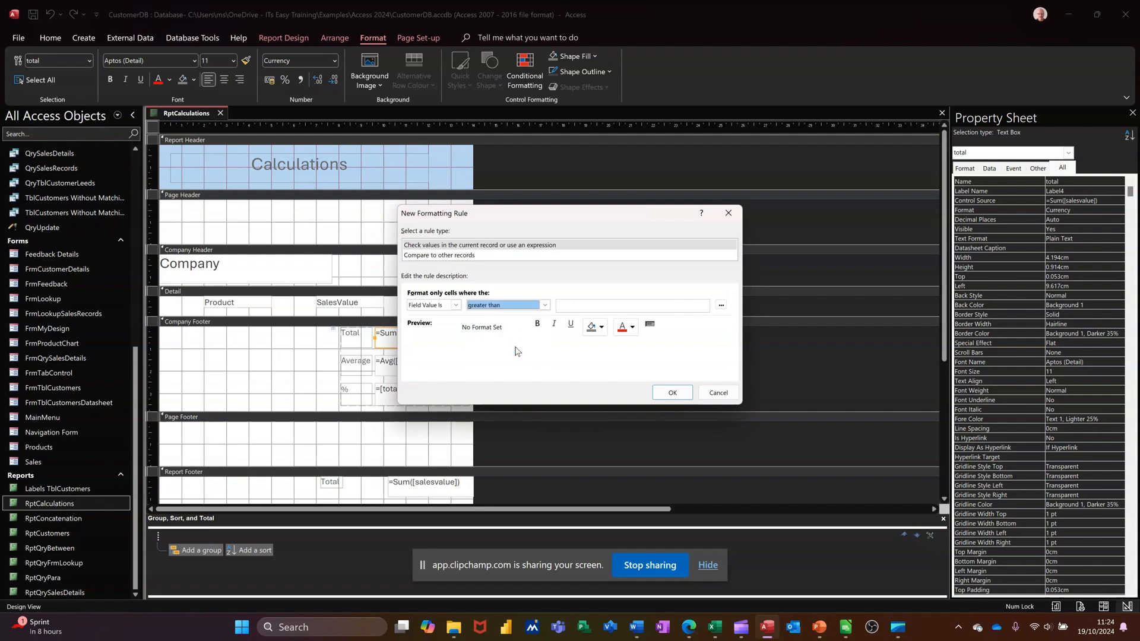
left_click(592, 308)
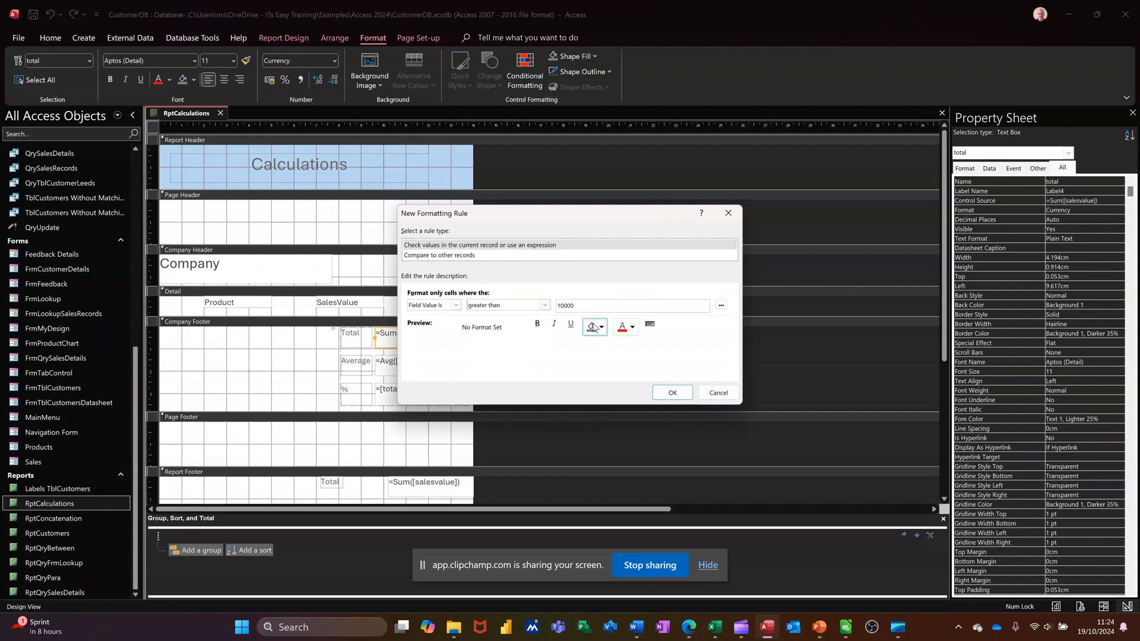
left_click(592, 327)
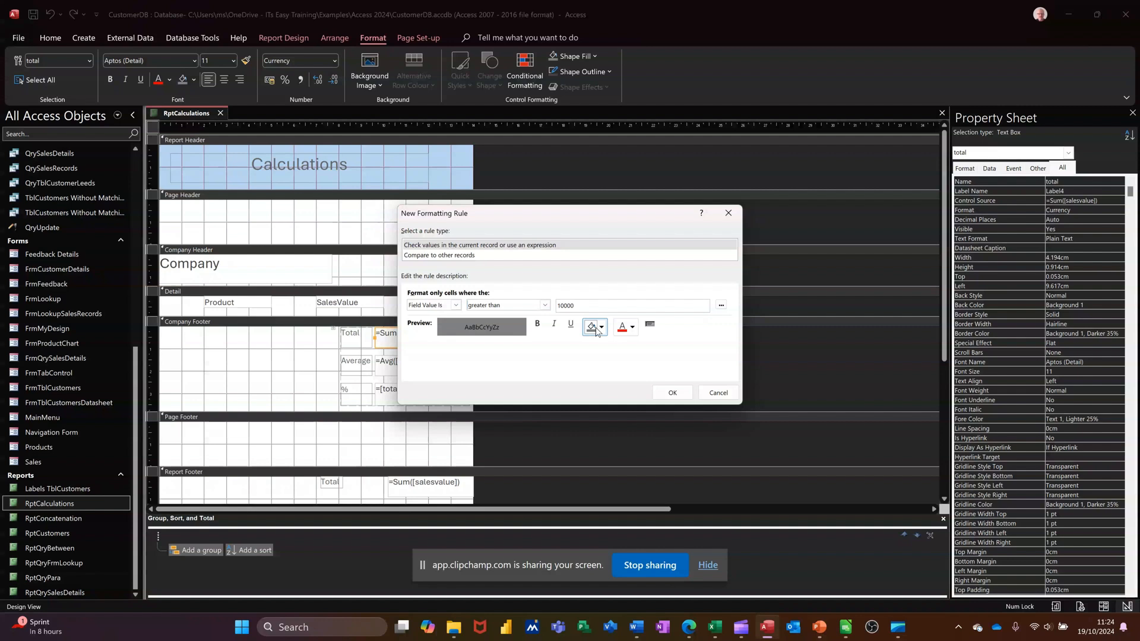
left_click(602, 328)
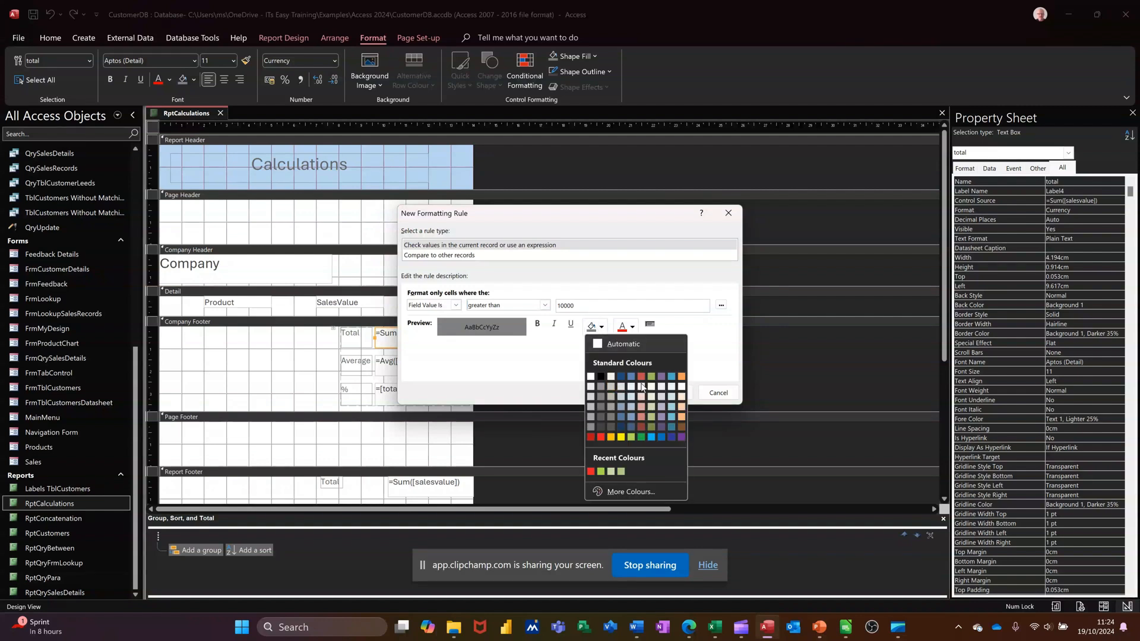
left_click(634, 439)
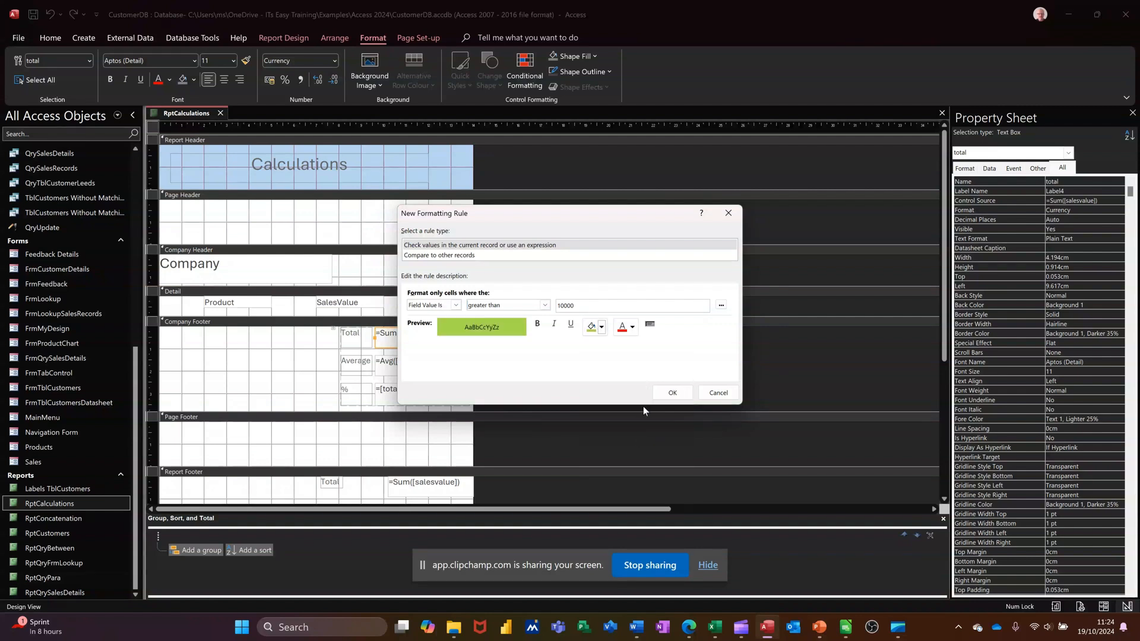
left_click(659, 394)
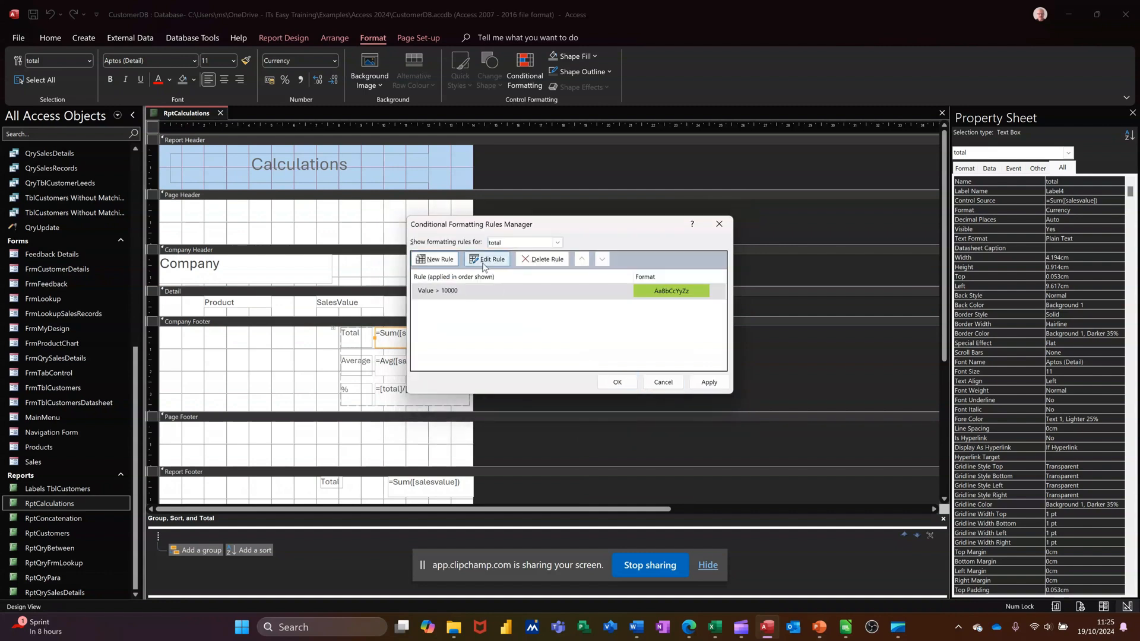
- Add a second rule to the Total text box that fills values less than or equal to 10000 with orange, and apply both rules
left_click(426, 262)
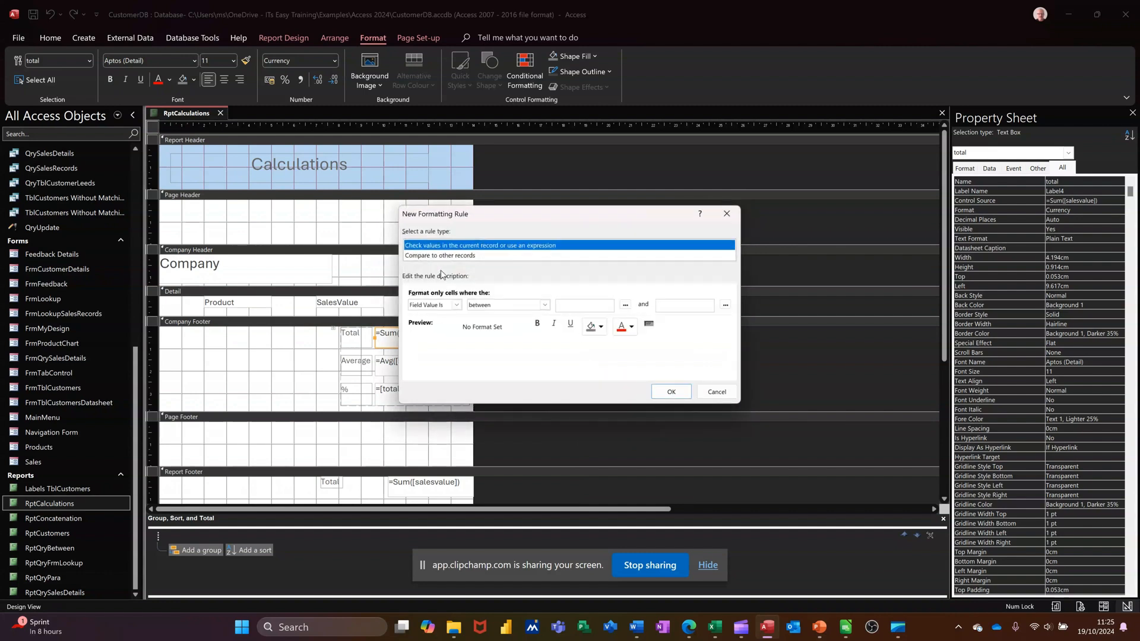
left_click(544, 306)
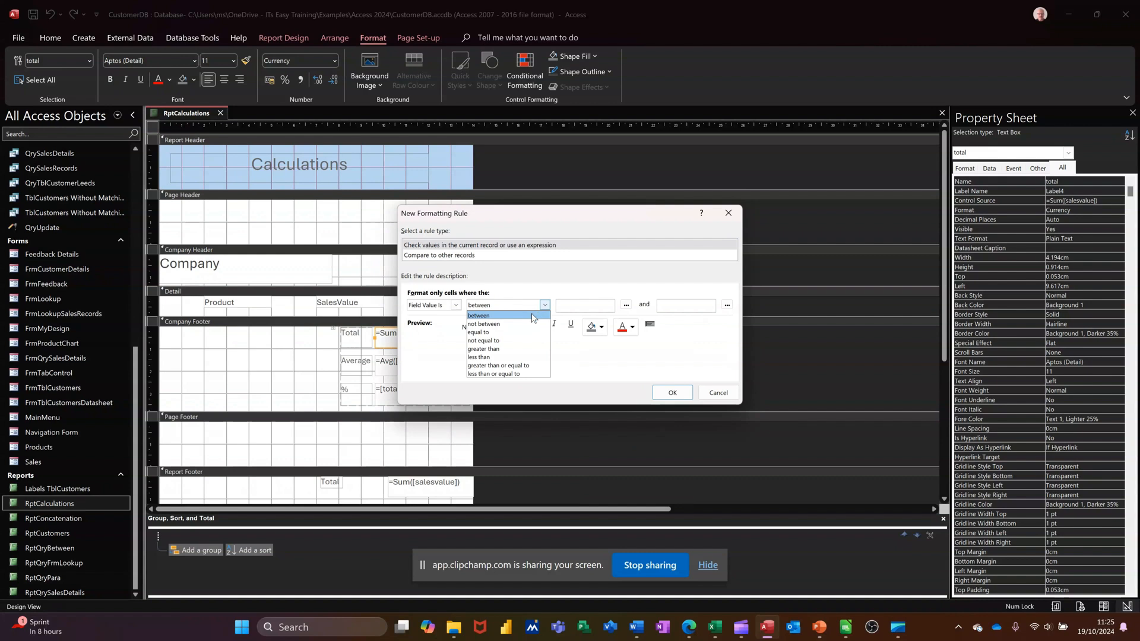
left_click(525, 374)
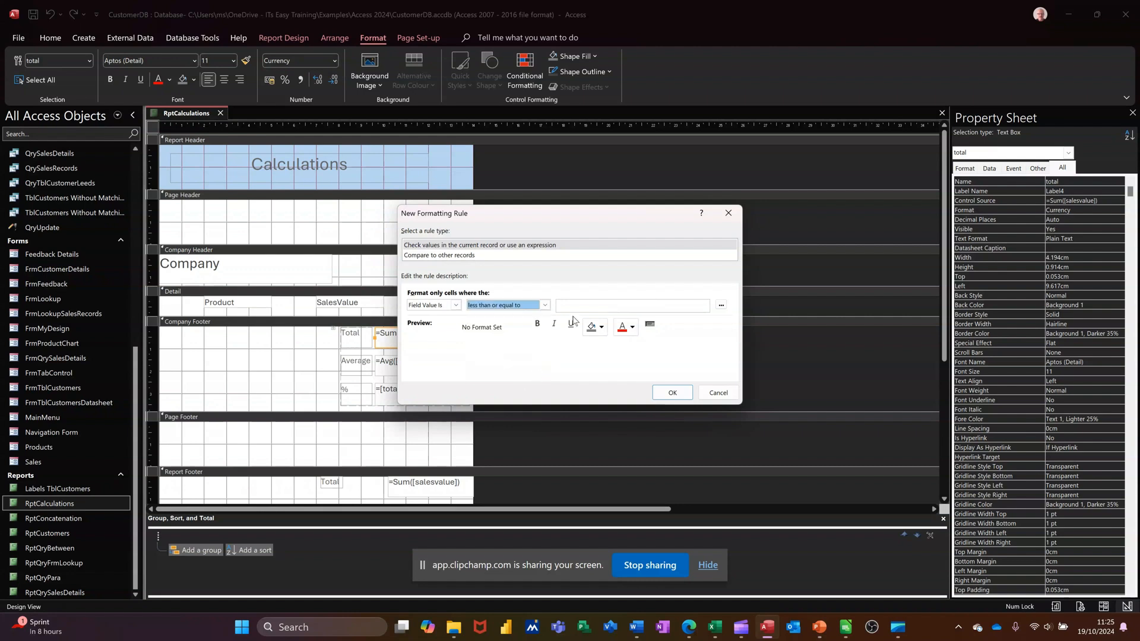
left_click(575, 305)
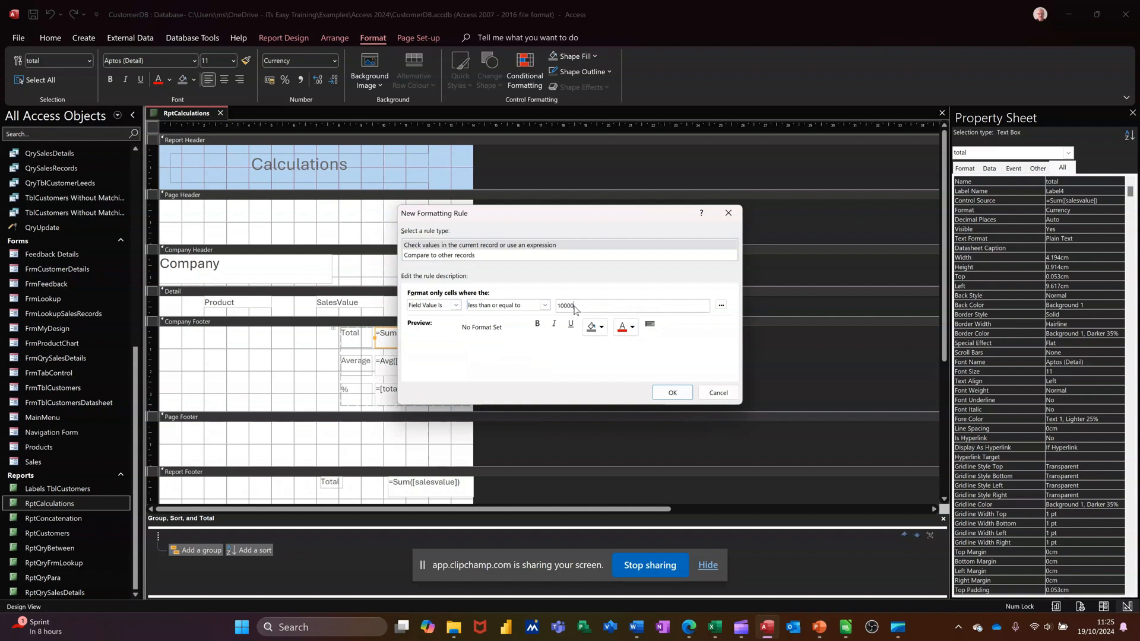
left_click(602, 328)
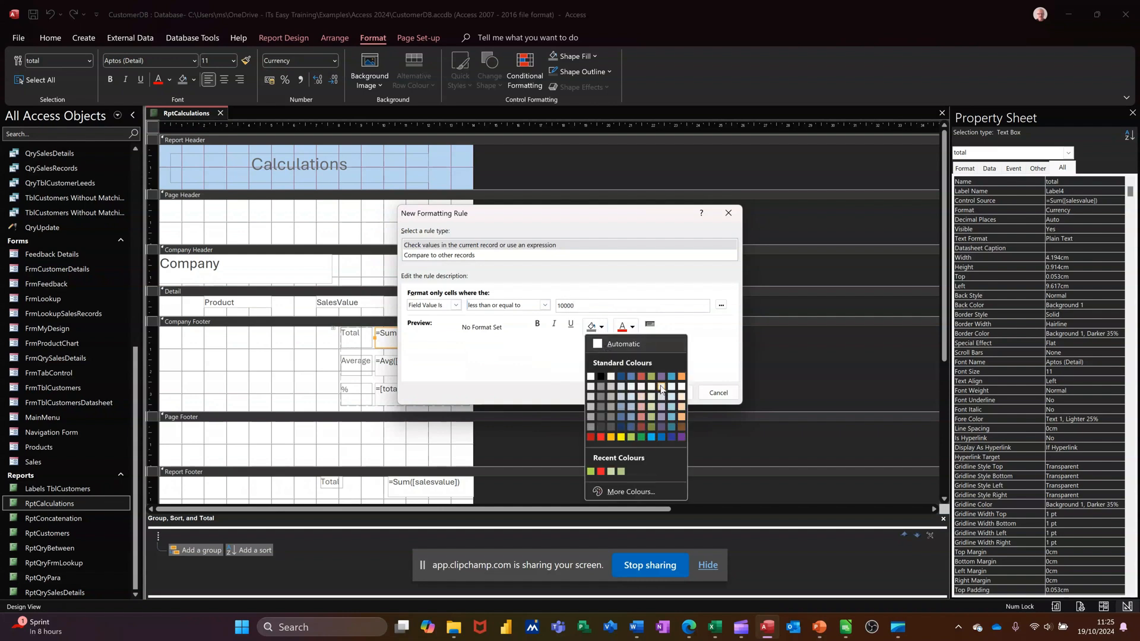
left_click(681, 377)
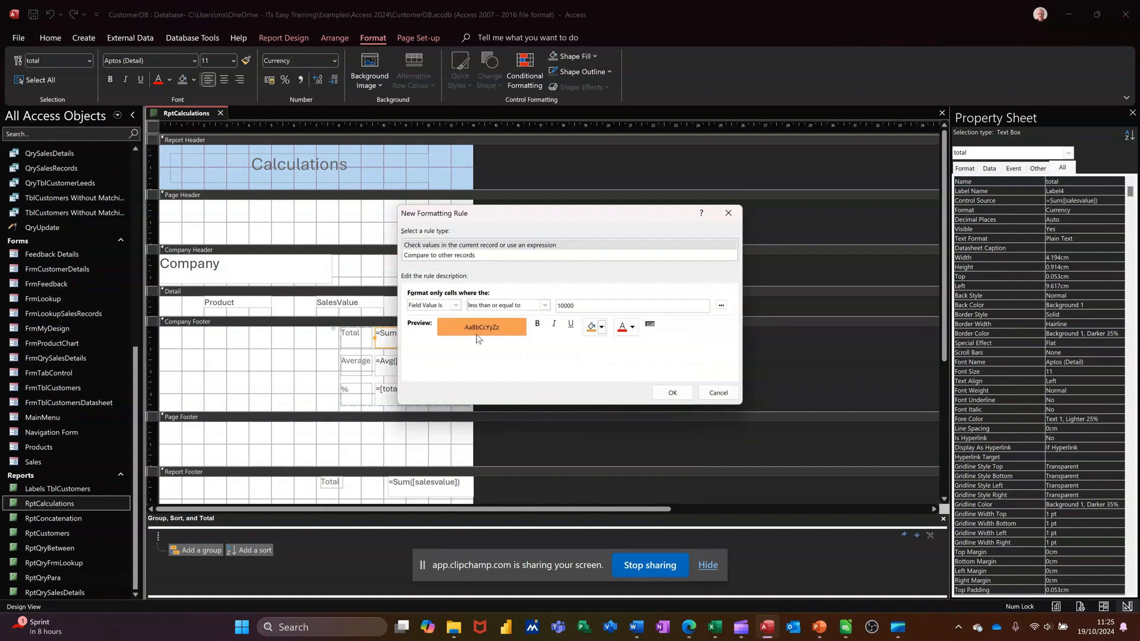
left_click(665, 394)
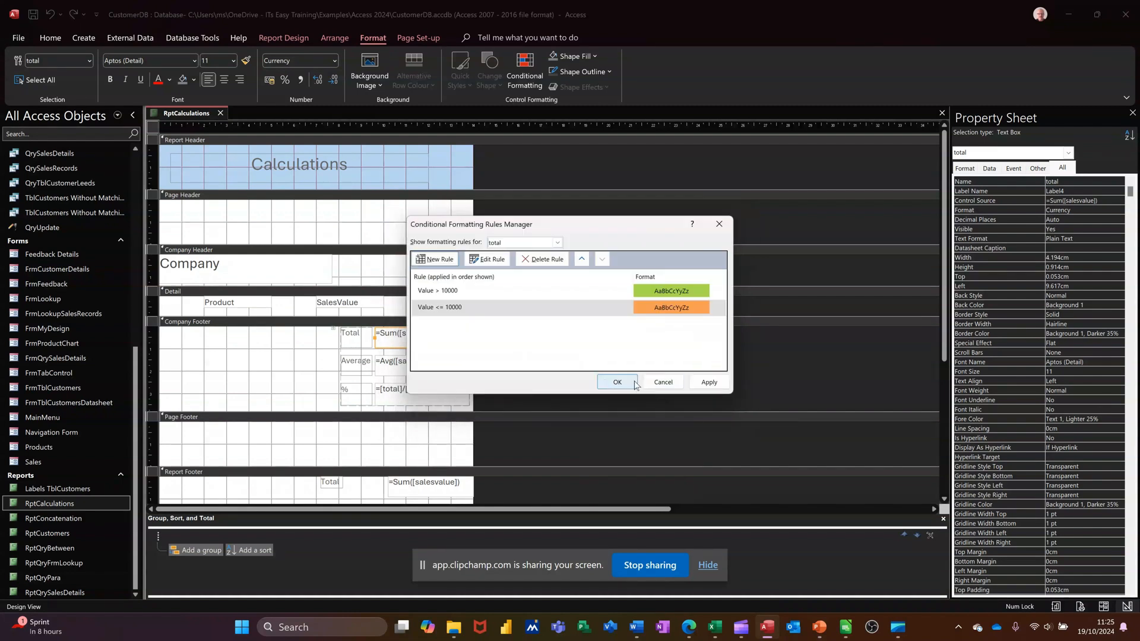
left_click(618, 382)
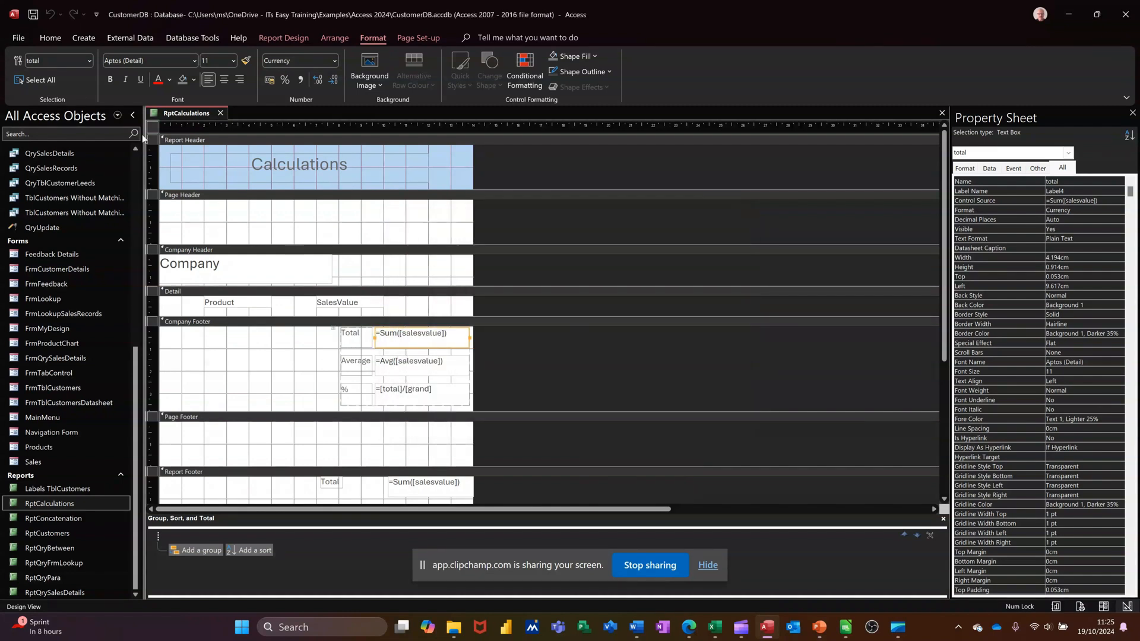
- Display the report in Report View and review the formatting of the Total and % boxes for each company
left_click(265, 43)
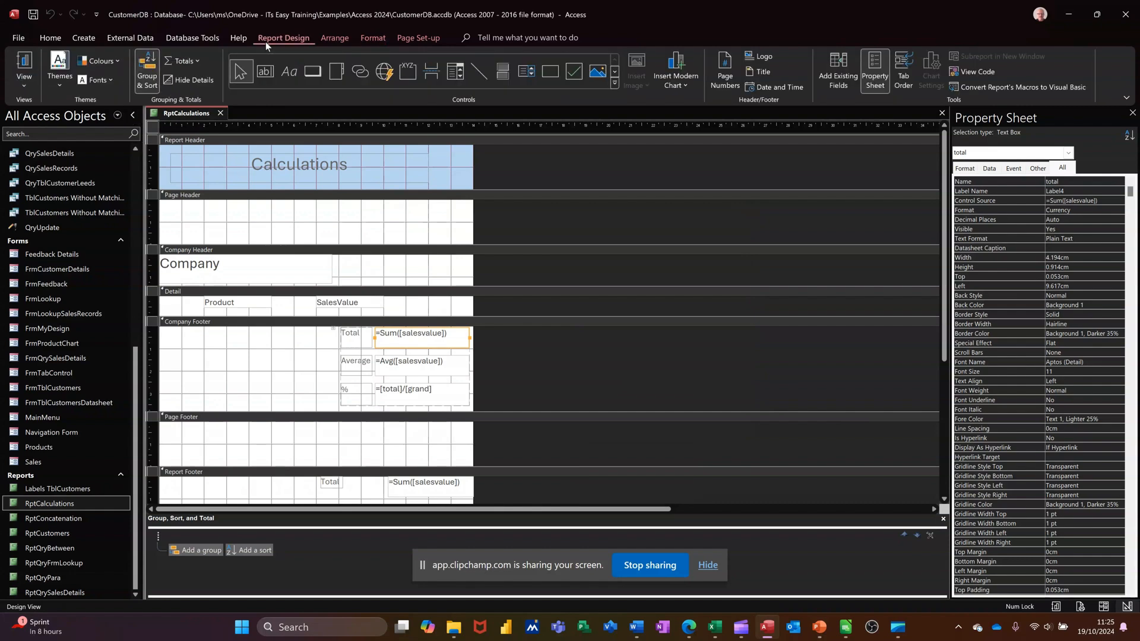
left_click(31, 76)
scroll(475, 312, "down", 2)
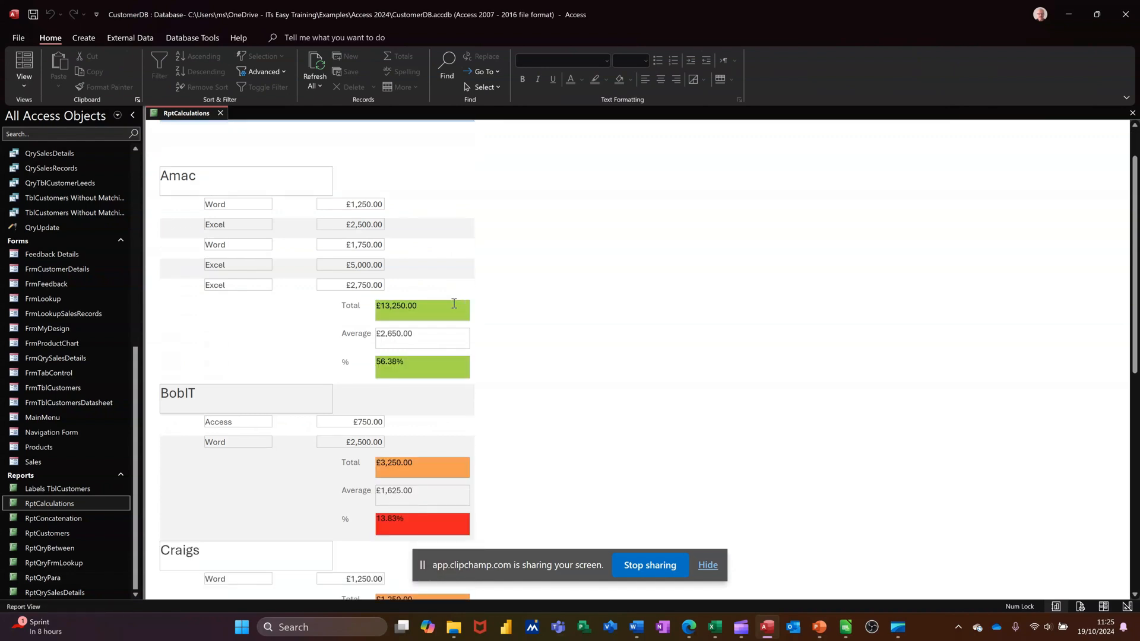
scroll(454, 303, "down", 3)
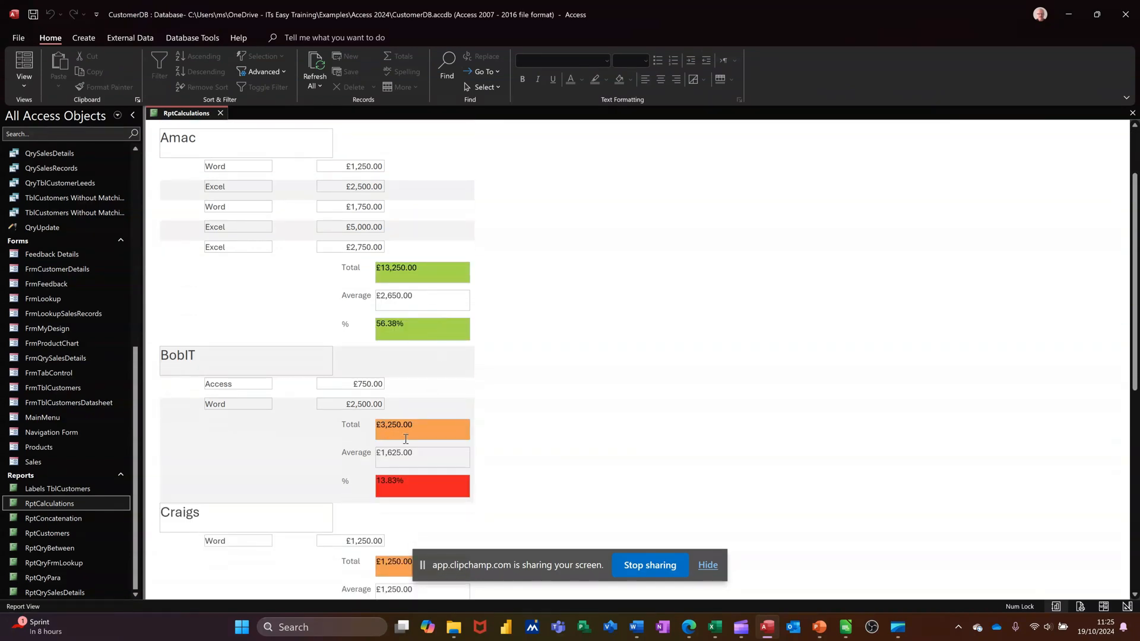
scroll(410, 425, "down", 2)
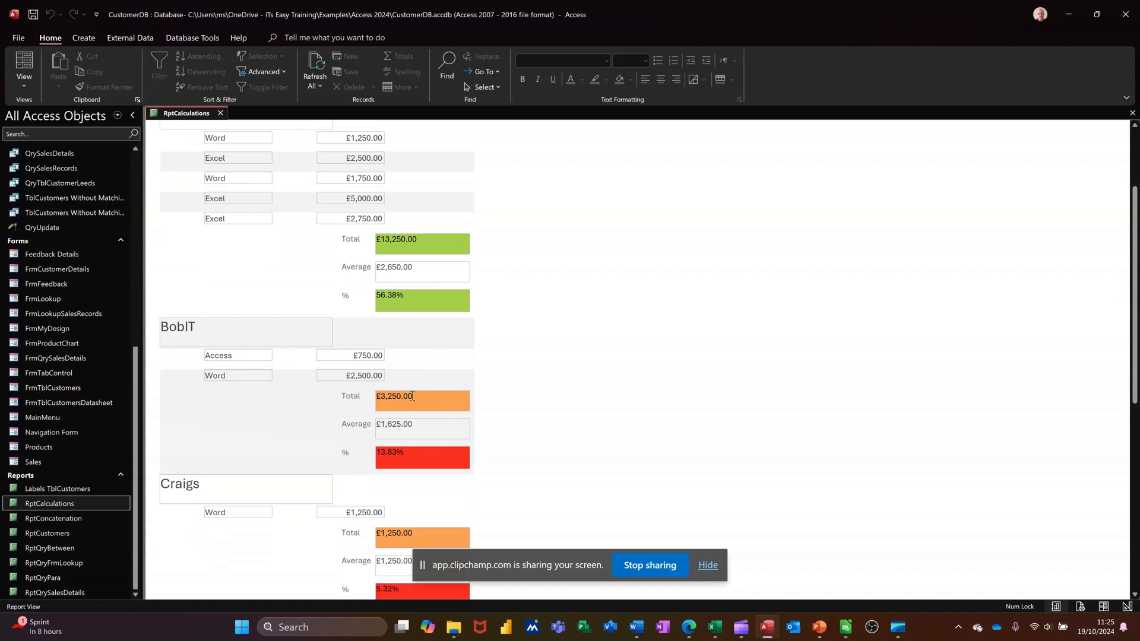
scroll(425, 287, "down", 10)
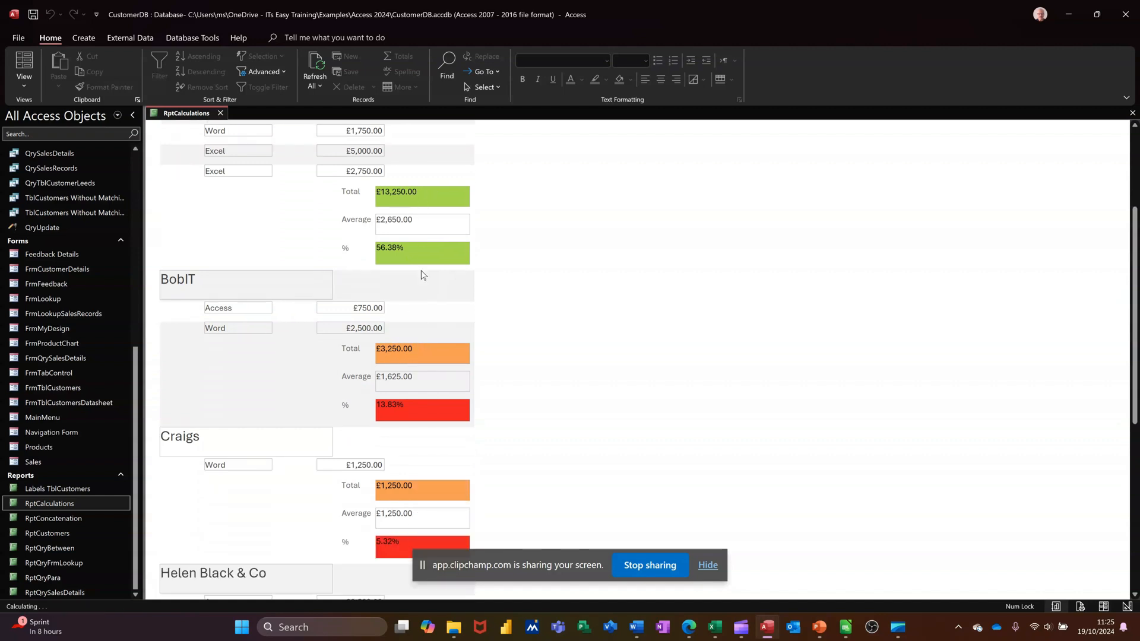
scroll(425, 286, "down", 1)
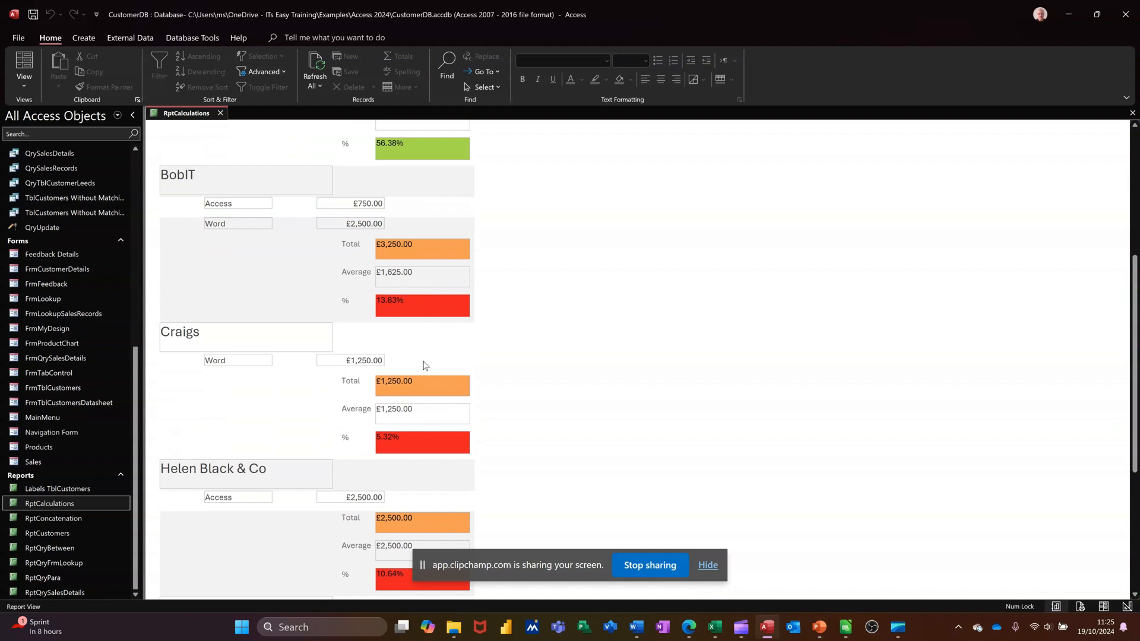
scroll(424, 356, "up", 3)
scroll(423, 349, "up", 3)
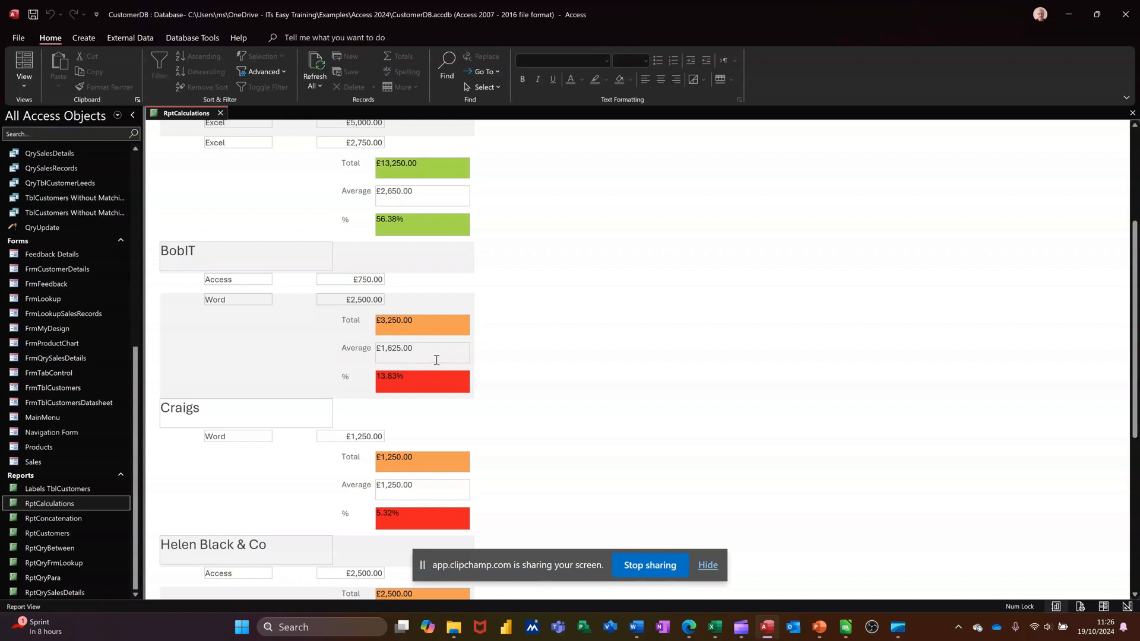
scroll(460, 350, "up", 3)
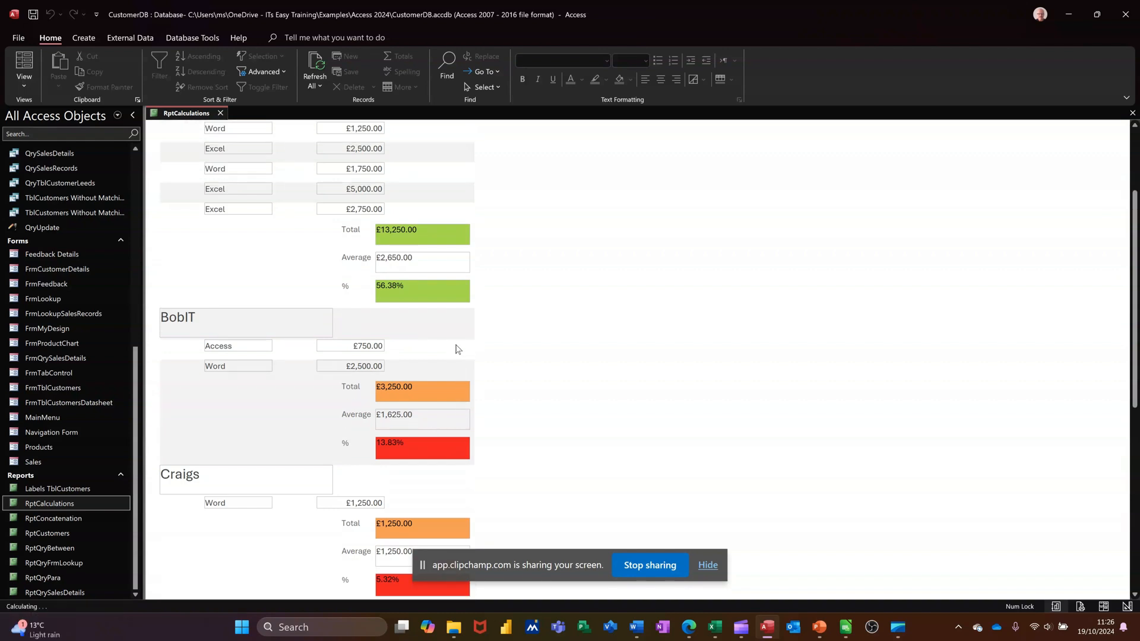